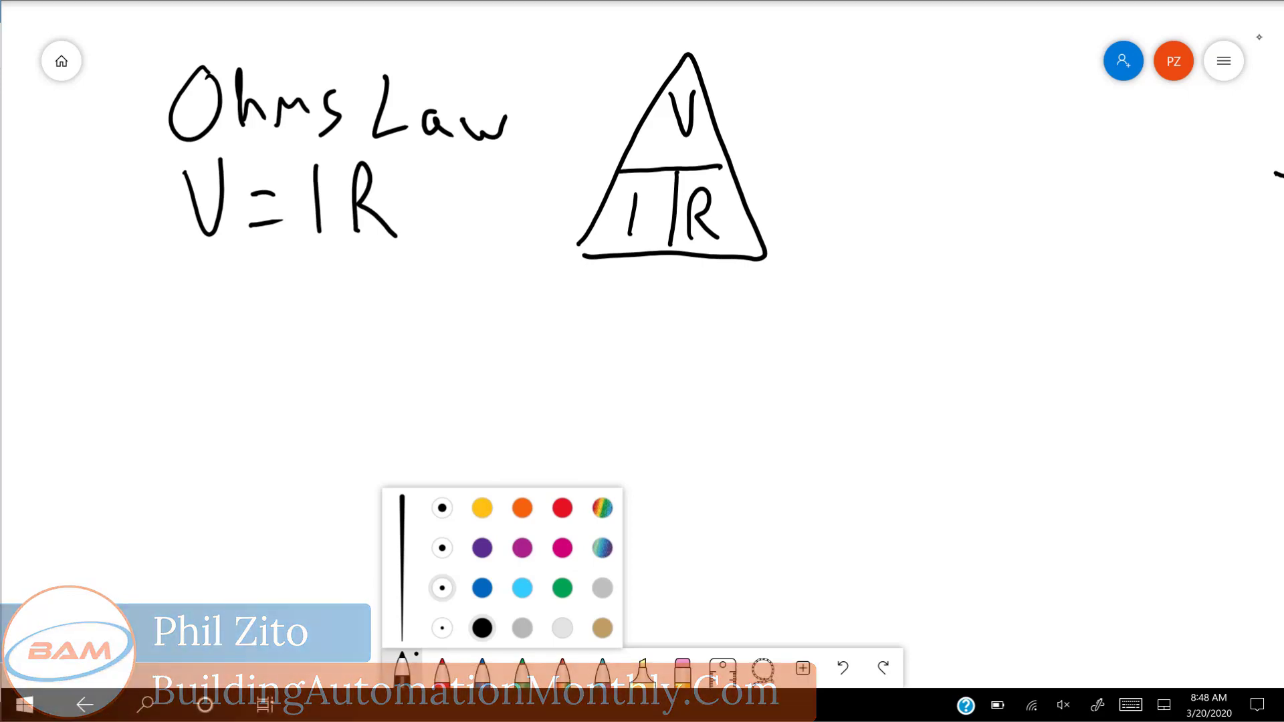
# Close the pen colour palette and draw a black underline beneath V = IR.
pyautogui.click(703, 399)
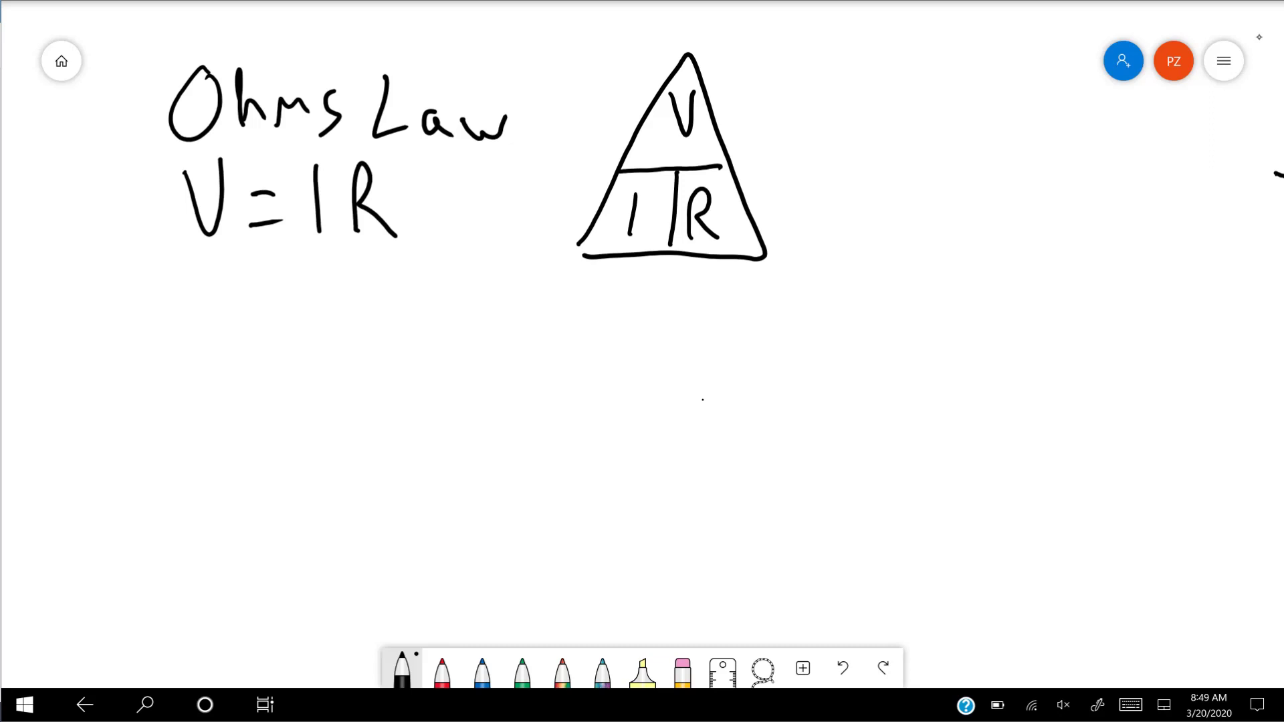
pyautogui.moveTo(173, 299)
pyautogui.mouseDown()
pyautogui.moveTo(277, 272)
pyautogui.moveTo(418, 265)
pyautogui.mouseUp()
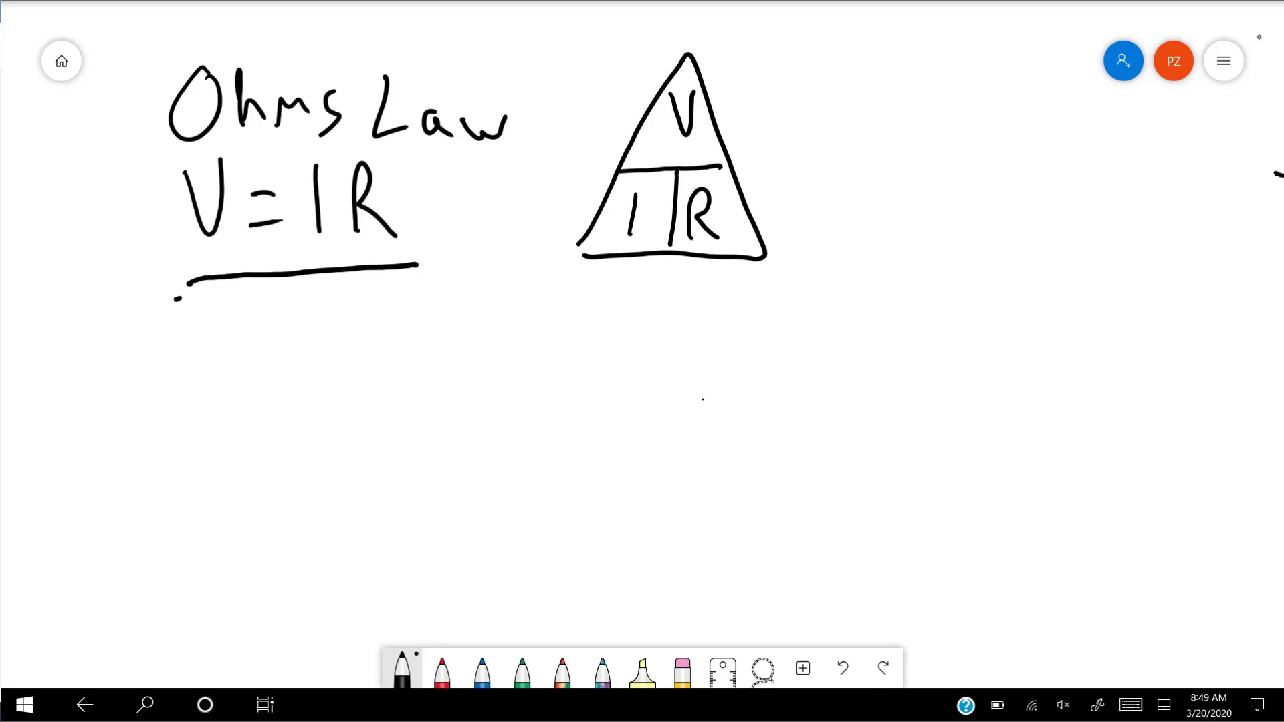
# Draw a box wired to a small circle source, with 24V written above the top wire.
pyautogui.moveTo(714, 331)
pyautogui.mouseDown()
pyautogui.moveTo(715, 513)
pyautogui.moveTo(964, 488)
pyautogui.moveTo(826, 299)
pyautogui.moveTo(726, 318)
pyautogui.mouseUp()
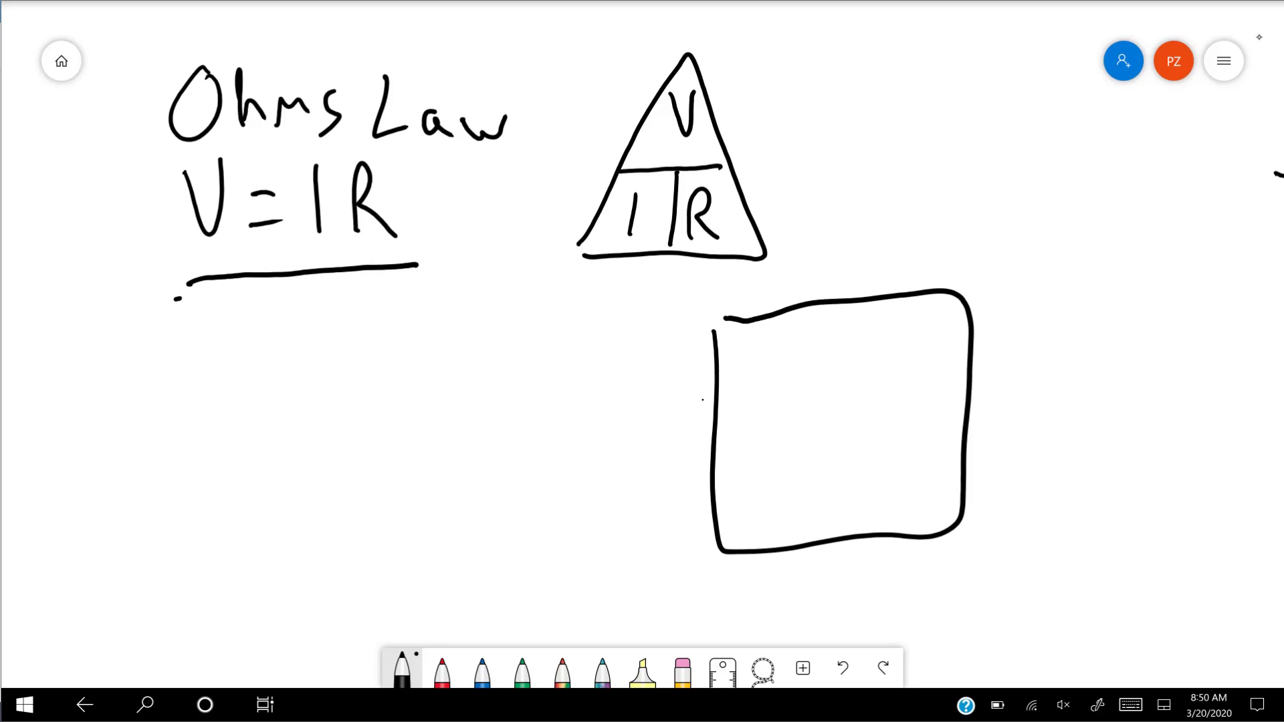
pyautogui.moveTo(720, 351)
pyautogui.mouseDown()
pyautogui.moveTo(527, 352)
pyautogui.moveTo(515, 405)
pyautogui.moveTo(532, 378)
pyautogui.mouseUp()
pyautogui.moveTo(527, 422)
pyautogui.mouseDown()
pyautogui.moveTo(528, 451)
pyautogui.moveTo(722, 429)
pyautogui.mouseUp()
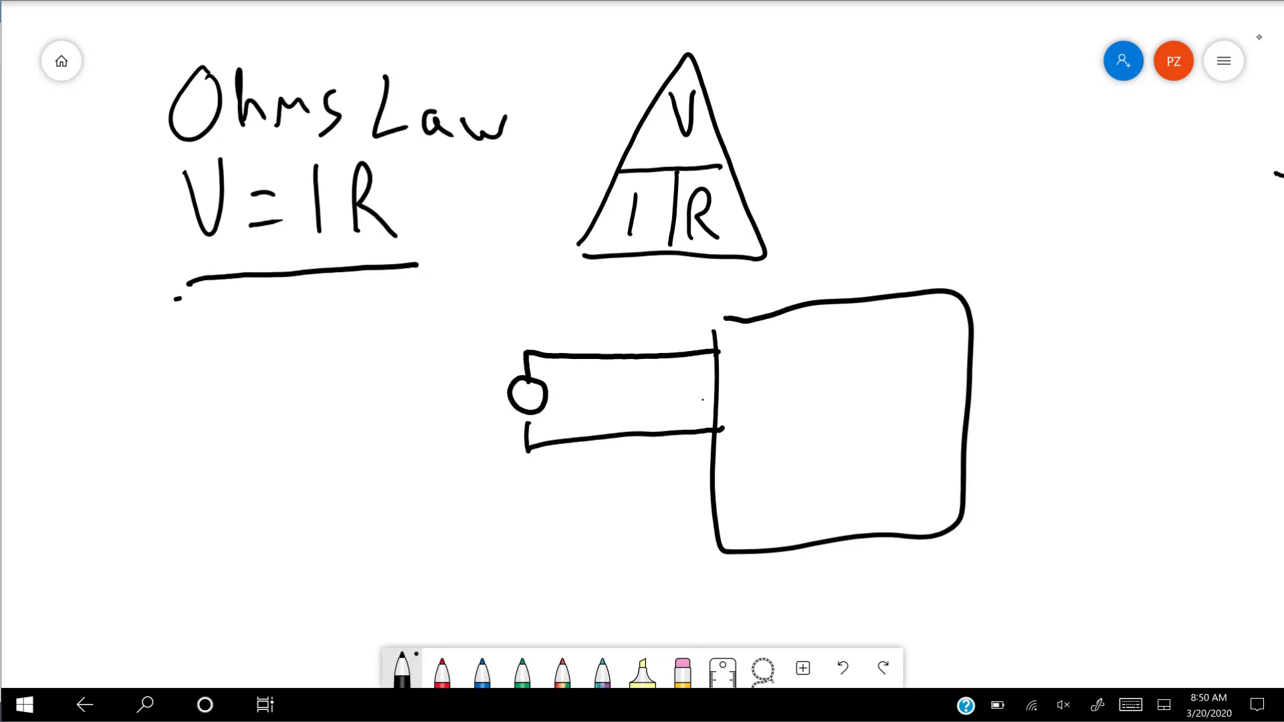
pyautogui.moveTo(560, 320); pyautogui.dragTo(586, 340)
pyautogui.moveTo(601, 313)
pyautogui.mouseDown()
pyautogui.moveTo(622, 343)
pyautogui.moveTo(654, 307)
pyautogui.mouseUp()
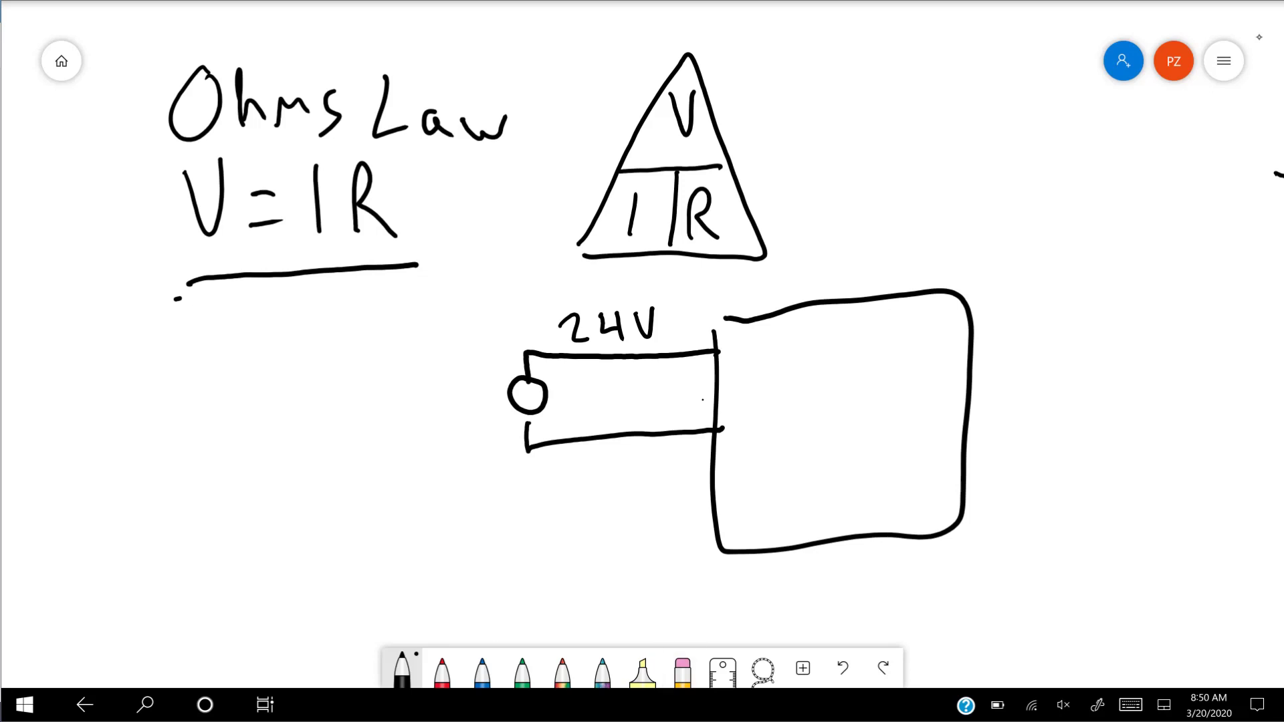
# Erase a gap in the top wire and draw a component bridging it.
pyautogui.click(683, 669)
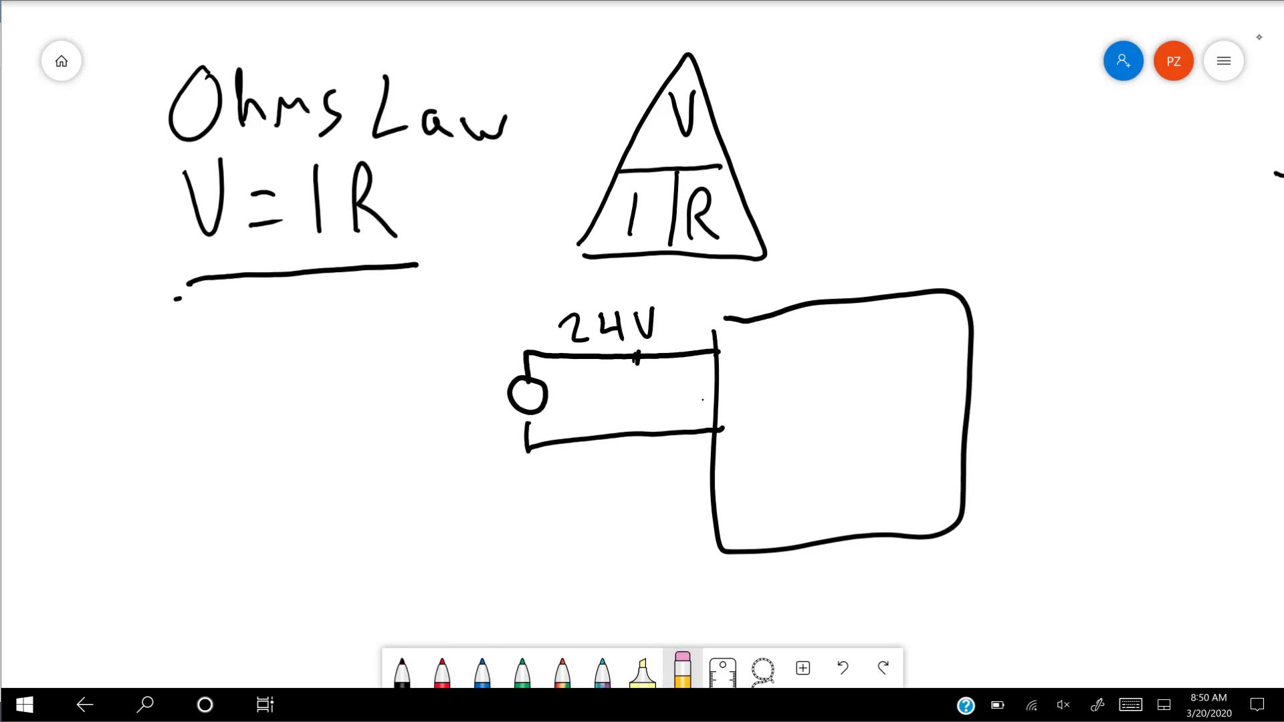
pyautogui.moveTo(635, 341)
pyautogui.mouseDown()
pyautogui.moveTo(632, 368)
pyautogui.moveTo(634, 348)
pyautogui.mouseUp()
pyautogui.click(402, 669)
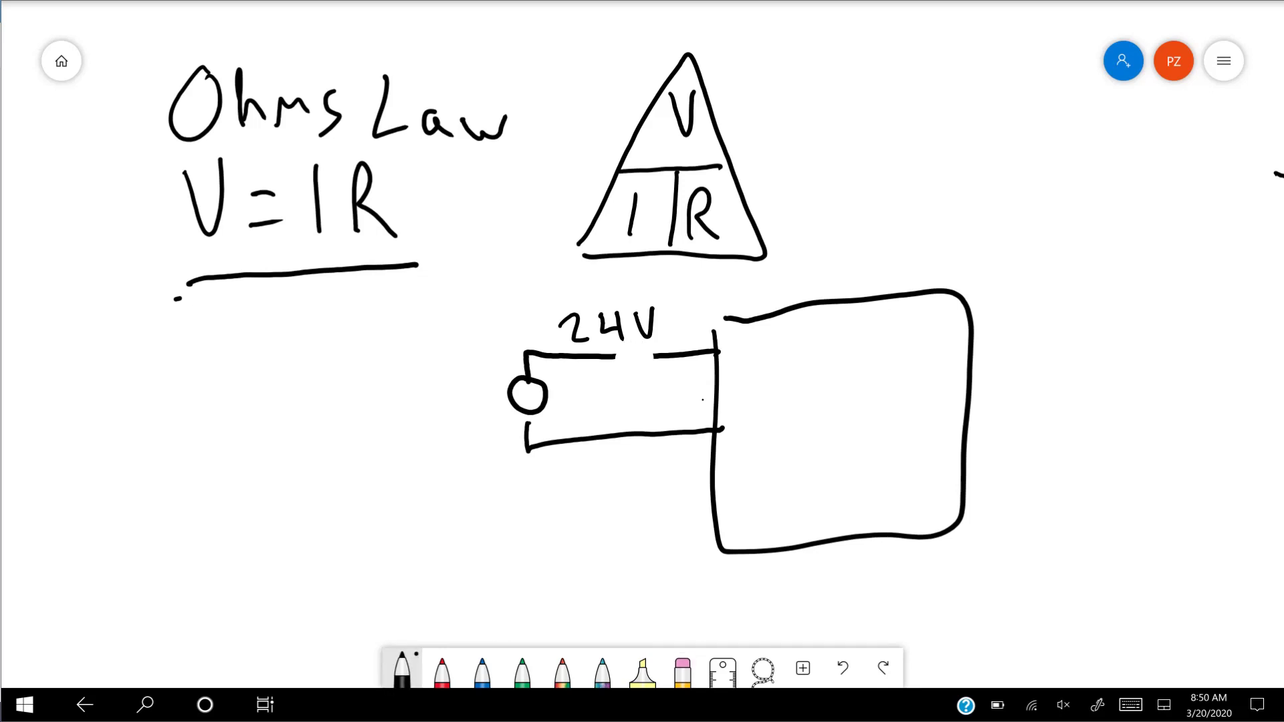
pyautogui.moveTo(591, 379)
pyautogui.mouseDown()
pyautogui.moveTo(664, 388)
pyautogui.moveTo(665, 365)
pyautogui.mouseUp()
# Erase the bridging component, then wipe out the entire 24V circuit sketch.
pyautogui.click(682, 668)
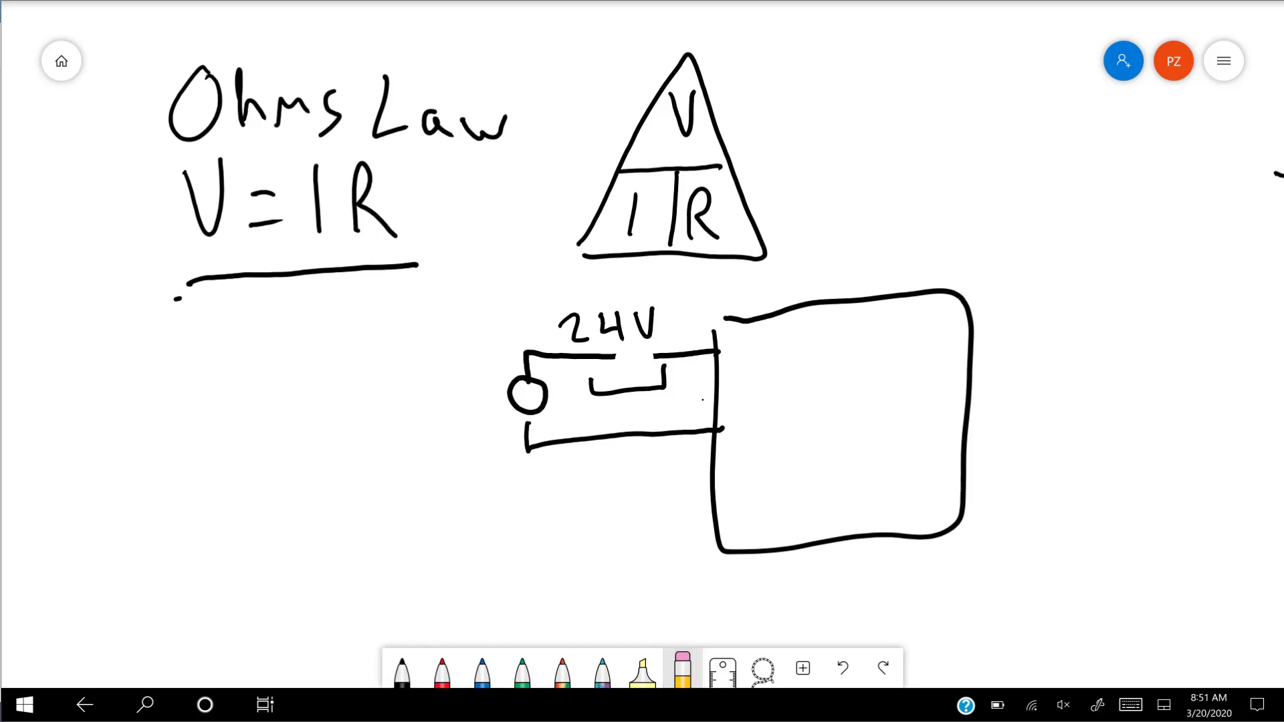
pyautogui.moveTo(584, 384); pyautogui.dragTo(664, 373)
pyautogui.moveTo(659, 328)
pyautogui.mouseDown()
pyautogui.moveTo(565, 400)
pyautogui.moveTo(604, 326)
pyautogui.moveTo(542, 457)
pyautogui.moveTo(648, 337)
pyautogui.moveTo(705, 445)
pyautogui.moveTo(708, 533)
pyautogui.moveTo(798, 483)
pyautogui.moveTo(953, 503)
pyautogui.moveTo(927, 337)
pyautogui.moveTo(825, 358)
pyautogui.mouseUp()
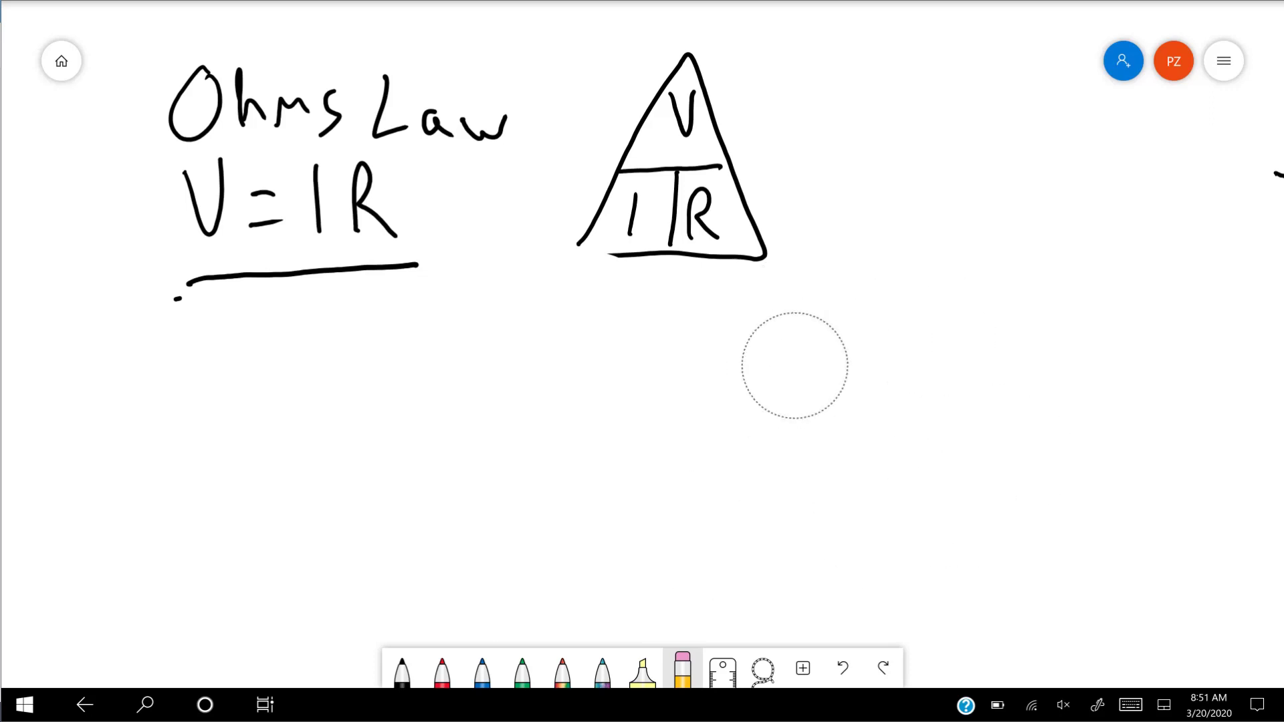
# Draw a long horizontal wire below the triangle, marked terminal 2 on the left and 1 on the right.
pyautogui.click(402, 669)
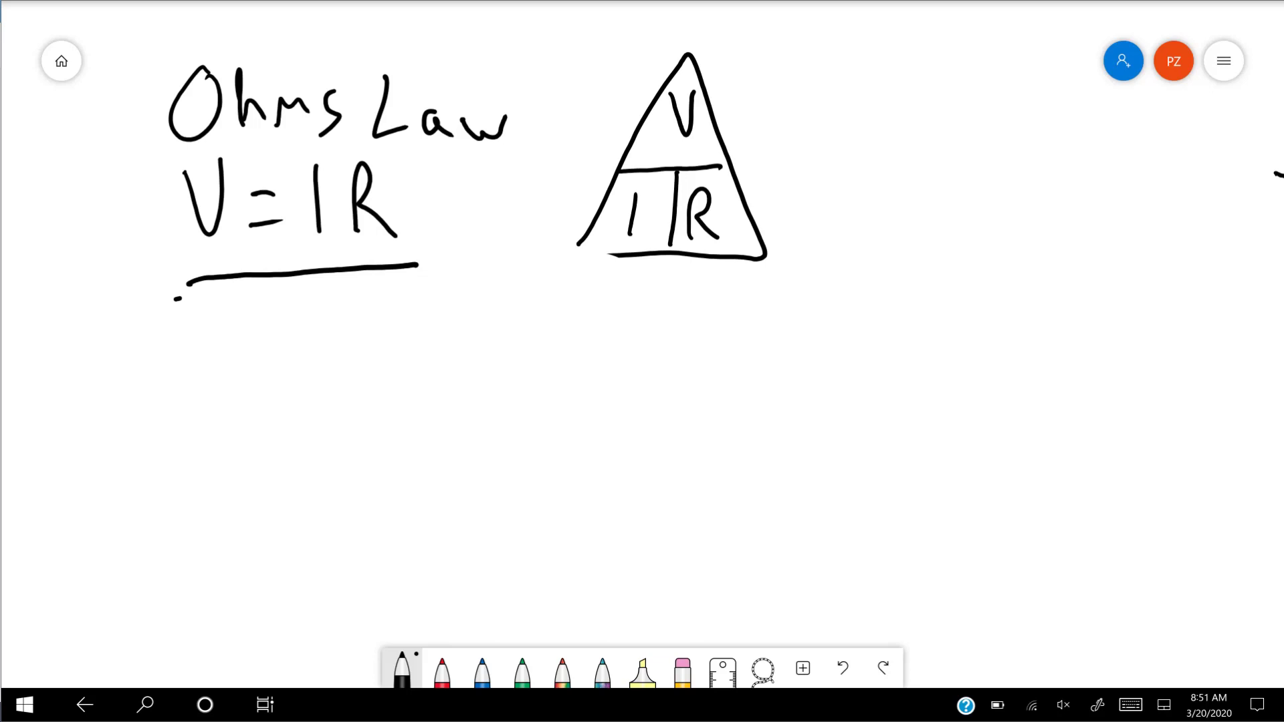
pyautogui.moveTo(771, 372); pyautogui.dragTo(433, 380)
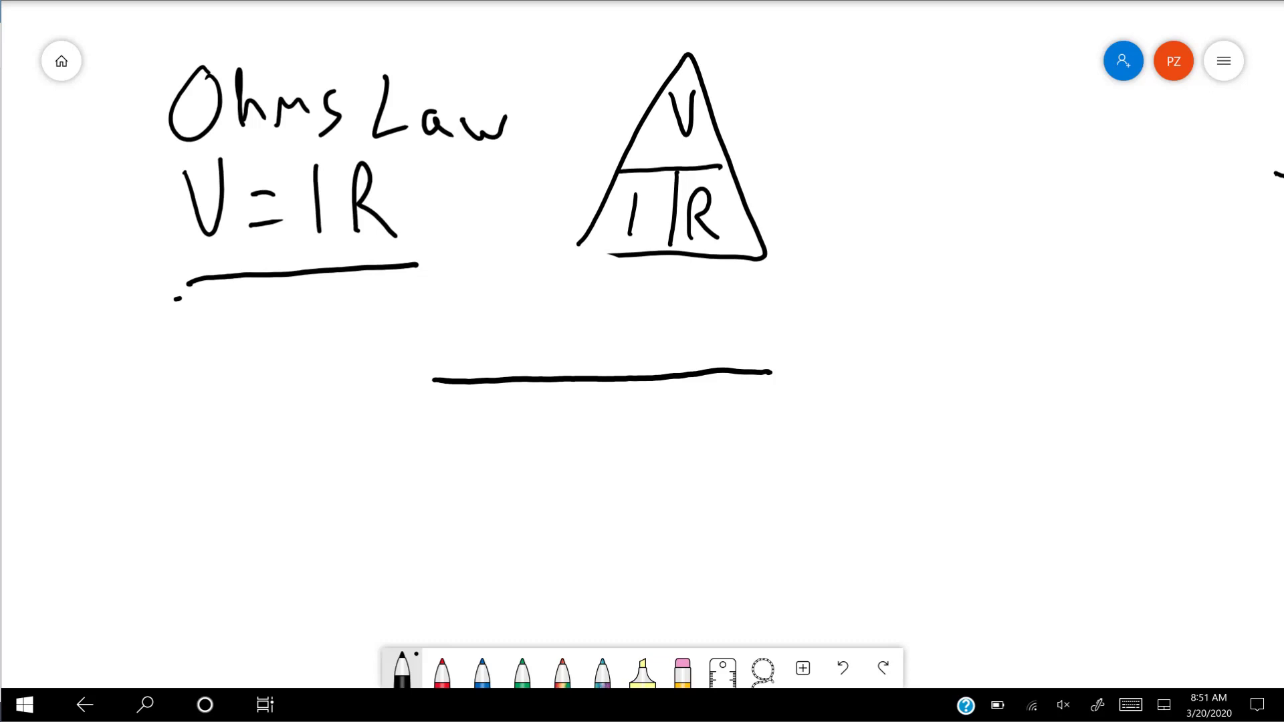
pyautogui.moveTo(802, 343); pyautogui.dragTo(811, 377)
pyautogui.moveTo(368, 365)
pyautogui.mouseDown()
pyautogui.moveTo(382, 405)
pyautogui.moveTo(412, 404)
pyautogui.mouseUp()
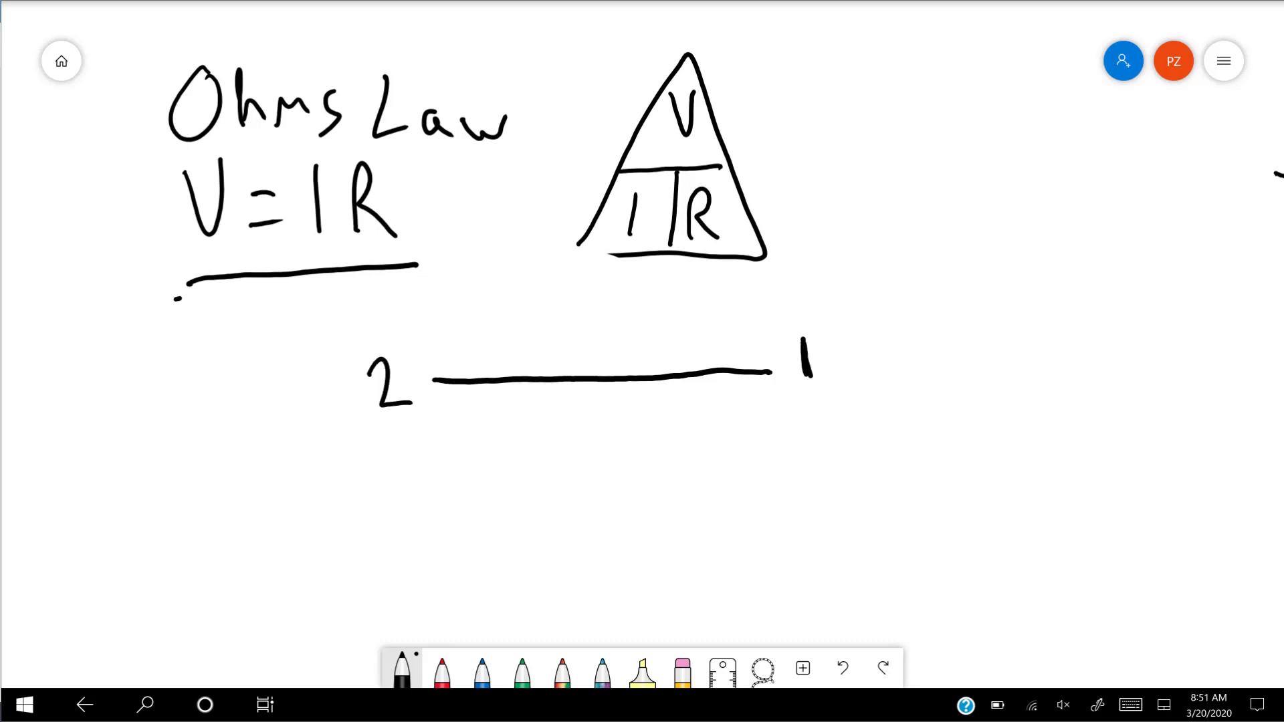
# Replace the wire's middle with a zigzag resistor, labelled Ω and V, with a current mark below.
pyautogui.click(682, 669)
pyautogui.moveTo(568, 380); pyautogui.dragTo(633, 378)
pyautogui.click(401, 669)
pyautogui.moveTo(560, 379)
pyautogui.mouseDown()
pyautogui.moveTo(614, 368)
pyautogui.moveTo(637, 379)
pyautogui.mouseUp()
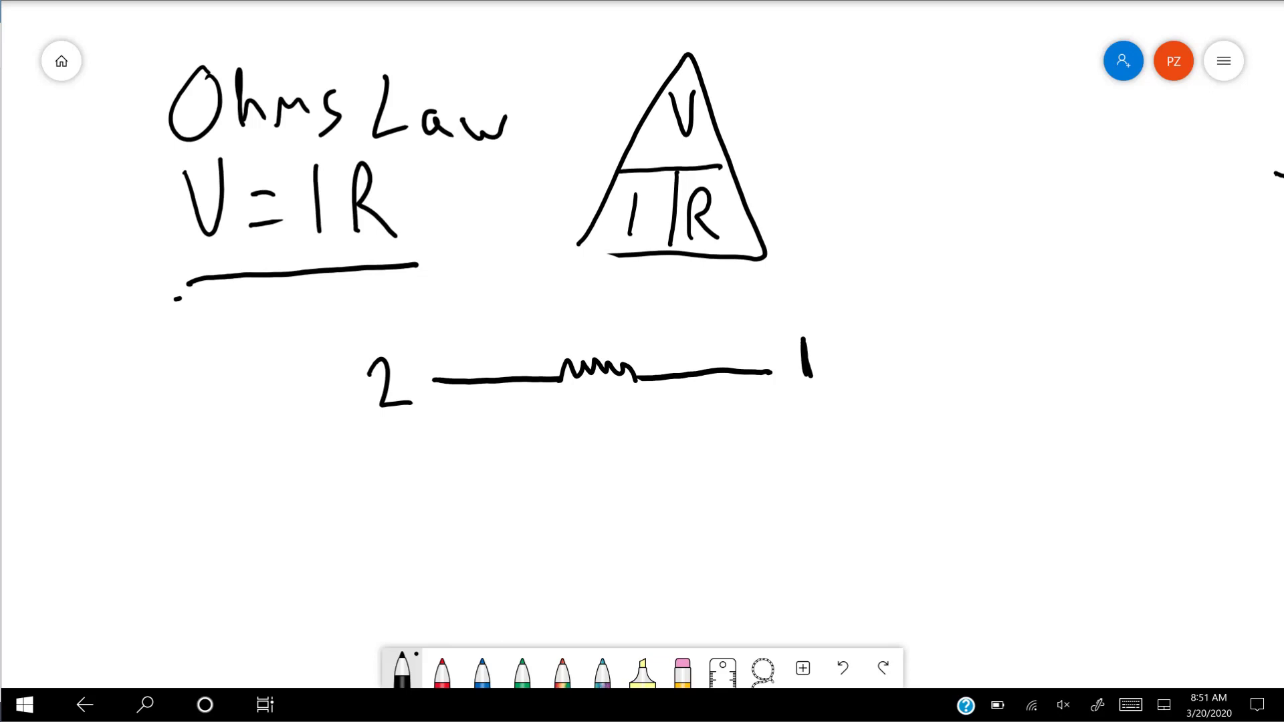
pyautogui.moveTo(662, 333); pyautogui.dragTo(690, 327)
pyautogui.moveTo(587, 350)
pyautogui.mouseDown()
pyautogui.moveTo(608, 320)
pyautogui.moveTo(614, 349)
pyautogui.mouseUp()
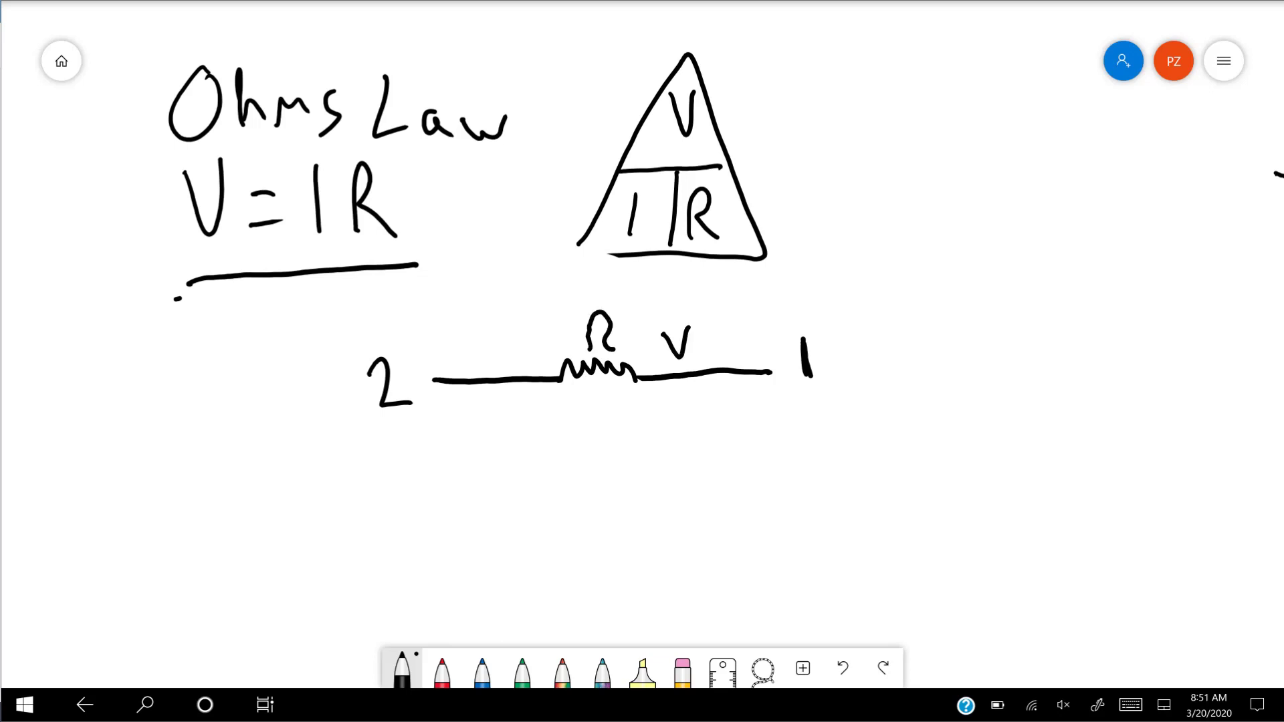
pyautogui.moveTo(591, 410); pyautogui.dragTo(596, 449)
# Write Heat below the resistor and underline it.
pyautogui.moveTo(568, 477)
pyautogui.mouseDown()
pyautogui.moveTo(569, 515)
pyautogui.moveTo(581, 491)
pyautogui.mouseUp()
pyautogui.moveTo(583, 476)
pyautogui.mouseDown()
pyautogui.moveTo(586, 515)
pyautogui.moveTo(620, 492)
pyautogui.moveTo(615, 518)
pyautogui.moveTo(646, 511)
pyautogui.mouseUp()
pyautogui.moveTo(657, 455); pyautogui.dragTo(667, 512)
pyautogui.moveTo(649, 483); pyautogui.dragTo(689, 471)
pyautogui.moveTo(554, 549); pyautogui.dragTo(724, 527)
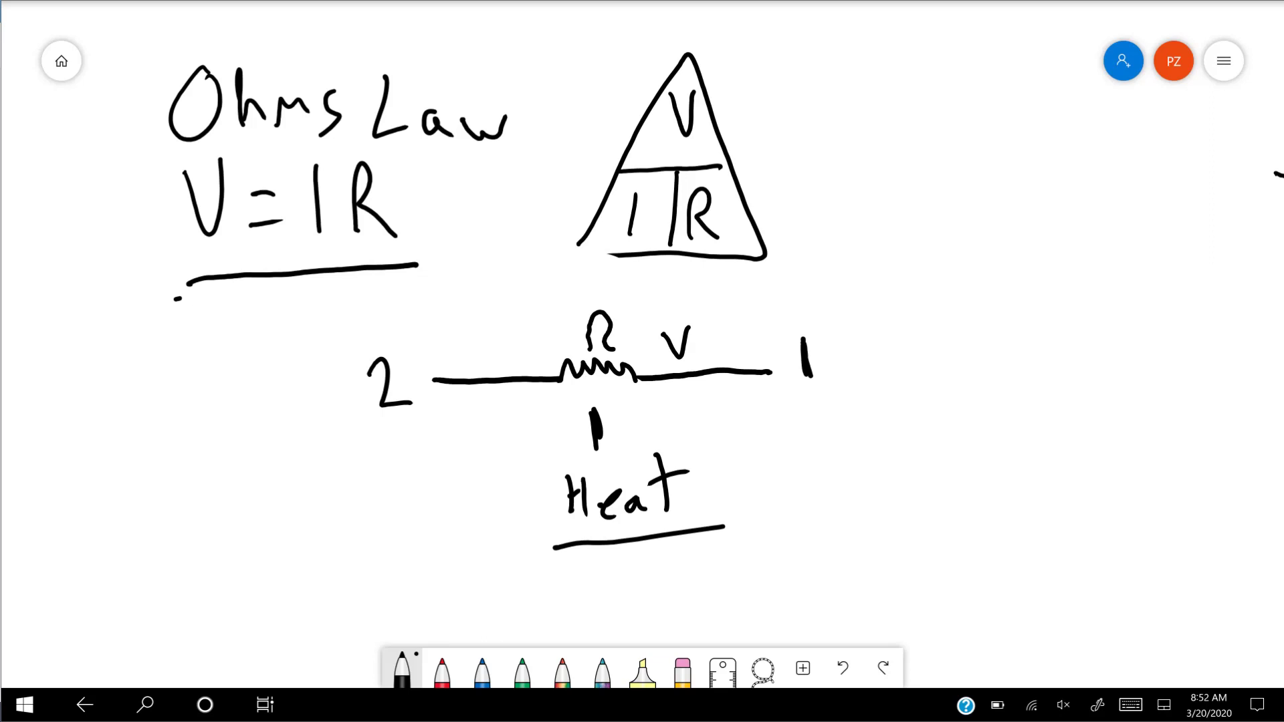
# Write Hot beside terminal 1 and CoM beside terminal 2, underlining both.
pyautogui.moveTo(842, 355)
pyautogui.mouseDown()
pyautogui.moveTo(840, 396)
pyautogui.moveTo(855, 373)
pyautogui.mouseUp()
pyautogui.moveTo(864, 356)
pyautogui.mouseDown()
pyautogui.moveTo(858, 398)
pyautogui.moveTo(883, 380)
pyautogui.mouseUp()
pyautogui.moveTo(911, 351)
pyautogui.mouseDown()
pyautogui.moveTo(909, 402)
pyautogui.moveTo(943, 357)
pyautogui.mouseUp()
pyautogui.moveTo(289, 389); pyautogui.dragTo(274, 439)
pyautogui.moveTo(322, 408)
pyautogui.mouseDown()
pyautogui.moveTo(325, 429)
pyautogui.moveTo(355, 400)
pyautogui.moveTo(365, 426)
pyautogui.mouseUp()
pyautogui.moveTo(282, 453); pyautogui.dragTo(369, 439)
pyautogui.moveTo(833, 422); pyautogui.dragTo(941, 435)
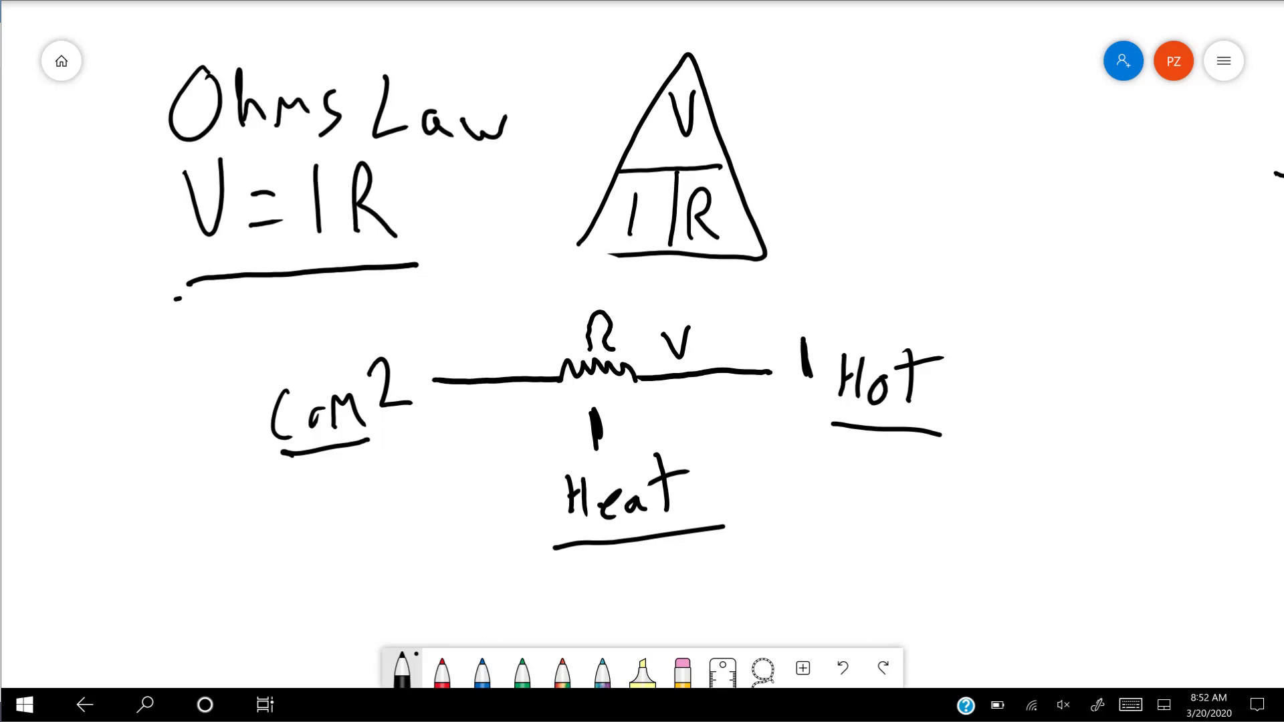
# Thicken the current mark under the resistor and handwrite Amp beside it.
pyautogui.moveTo(588, 448); pyautogui.dragTo(588, 414)
pyautogui.moveTo(588, 399)
pyautogui.mouseDown()
pyautogui.moveTo(586, 439)
pyautogui.moveTo(639, 450)
pyautogui.moveTo(656, 438)
pyautogui.moveTo(648, 429)
pyautogui.mouseUp()
pyautogui.moveTo(667, 448)
pyautogui.mouseDown()
pyautogui.moveTo(689, 429)
pyautogui.moveTo(695, 445)
pyautogui.mouseUp()
pyautogui.moveTo(710, 410)
pyautogui.mouseDown()
pyautogui.moveTo(710, 465)
pyautogui.moveTo(710, 435)
pyautogui.mouseUp()
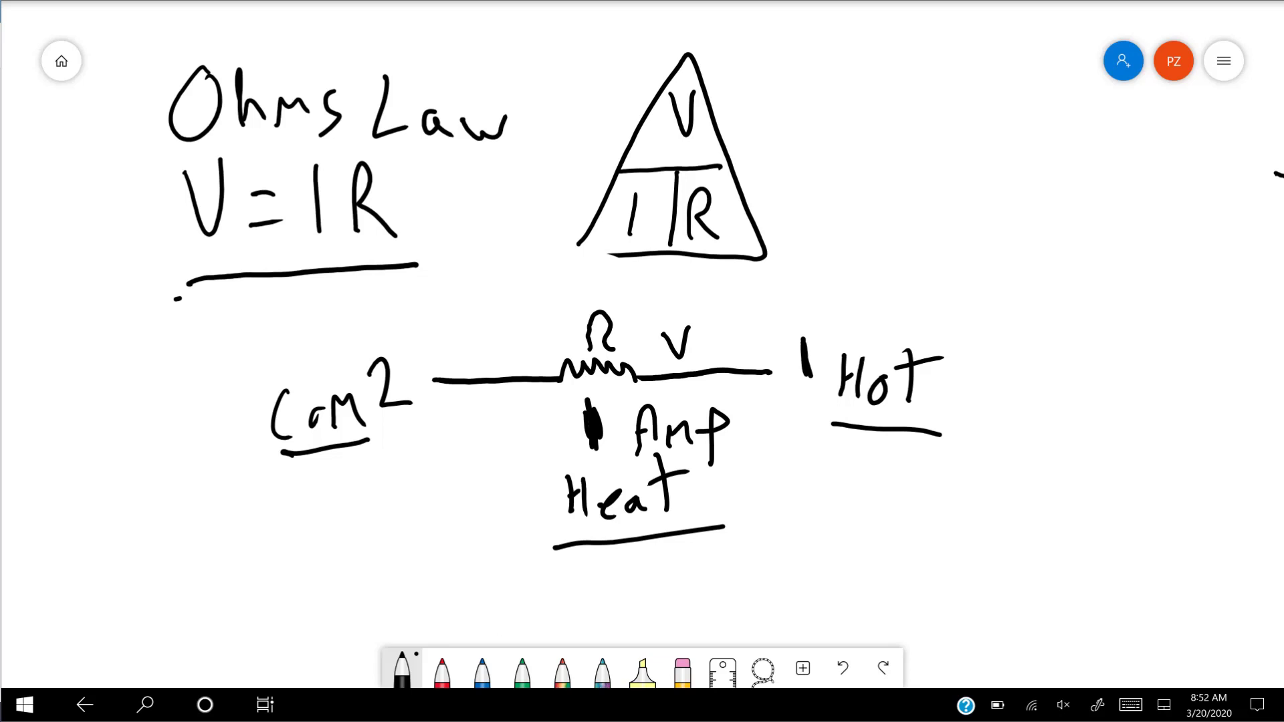
# Write V, I, R in a column right of the triangle, with V = Volts.
pyautogui.moveTo(862, 158)
pyautogui.mouseDown()
pyautogui.moveTo(903, 179)
pyautogui.moveTo(920, 134)
pyautogui.mouseUp()
pyautogui.moveTo(891, 225); pyautogui.dragTo(883, 347)
pyautogui.moveTo(882, 306); pyautogui.dragTo(914, 344)
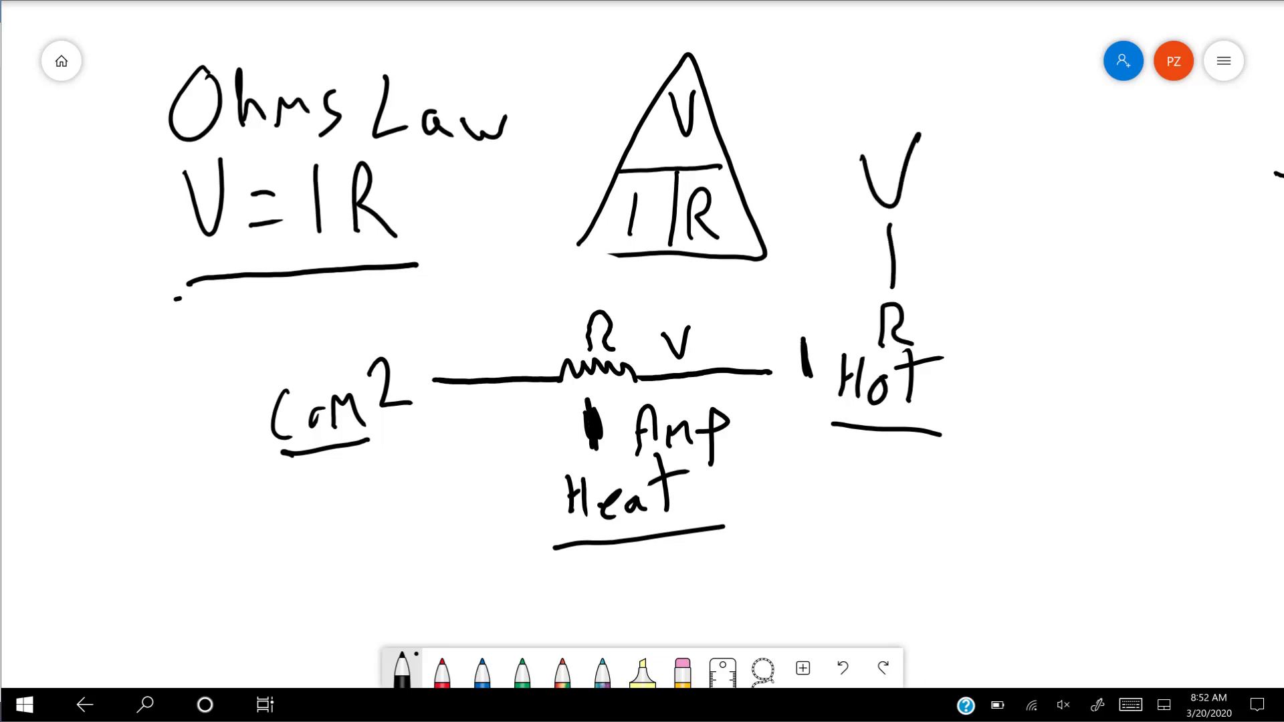
pyautogui.moveTo(920, 159)
pyautogui.mouseDown()
pyautogui.moveTo(944, 153)
pyautogui.moveTo(935, 185)
pyautogui.mouseUp()
pyautogui.moveTo(961, 152)
pyautogui.mouseDown()
pyautogui.moveTo(968, 189)
pyautogui.moveTo(994, 143)
pyautogui.mouseUp()
pyautogui.moveTo(1012, 179)
pyautogui.mouseDown()
pyautogui.moveTo(999, 194)
pyautogui.moveTo(1013, 179)
pyautogui.mouseUp()
pyautogui.moveTo(1057, 141)
pyautogui.mouseDown()
pyautogui.moveTo(1038, 202)
pyautogui.moveTo(1068, 208)
pyautogui.mouseUp()
pyautogui.moveTo(1060, 179); pyautogui.dragTo(1089, 173)
# Write I = Amps on the second line of the key.
pyautogui.moveTo(1116, 177)
pyautogui.mouseDown()
pyautogui.moveTo(1113, 212)
pyautogui.moveTo(1084, 218)
pyautogui.mouseUp()
pyautogui.moveTo(920, 250)
pyautogui.mouseDown()
pyautogui.moveTo(936, 244)
pyautogui.moveTo(936, 263)
pyautogui.mouseUp()
pyautogui.moveTo(978, 242)
pyautogui.mouseDown()
pyautogui.moveTo(964, 279)
pyautogui.moveTo(994, 275)
pyautogui.mouseUp()
pyautogui.moveTo(966, 265); pyautogui.dragTo(983, 259)
pyautogui.moveTo(1006, 283)
pyautogui.mouseDown()
pyautogui.moveTo(1019, 258)
pyautogui.moveTo(1034, 274)
pyautogui.mouseUp()
pyautogui.moveTo(1071, 242)
pyautogui.mouseDown()
pyautogui.moveTo(1052, 305)
pyautogui.moveTo(1070, 274)
pyautogui.mouseUp()
pyautogui.moveTo(1103, 246); pyautogui.dragTo(1076, 288)
# Complete R = Ohms, replacing the Ω symbol with the word, and underline Ohms.
pyautogui.moveTo(938, 325)
pyautogui.mouseDown()
pyautogui.moveTo(966, 320)
pyautogui.moveTo(964, 337)
pyautogui.moveTo(1021, 302)
pyautogui.moveTo(1049, 355)
pyautogui.moveTo(1068, 354)
pyautogui.mouseUp()
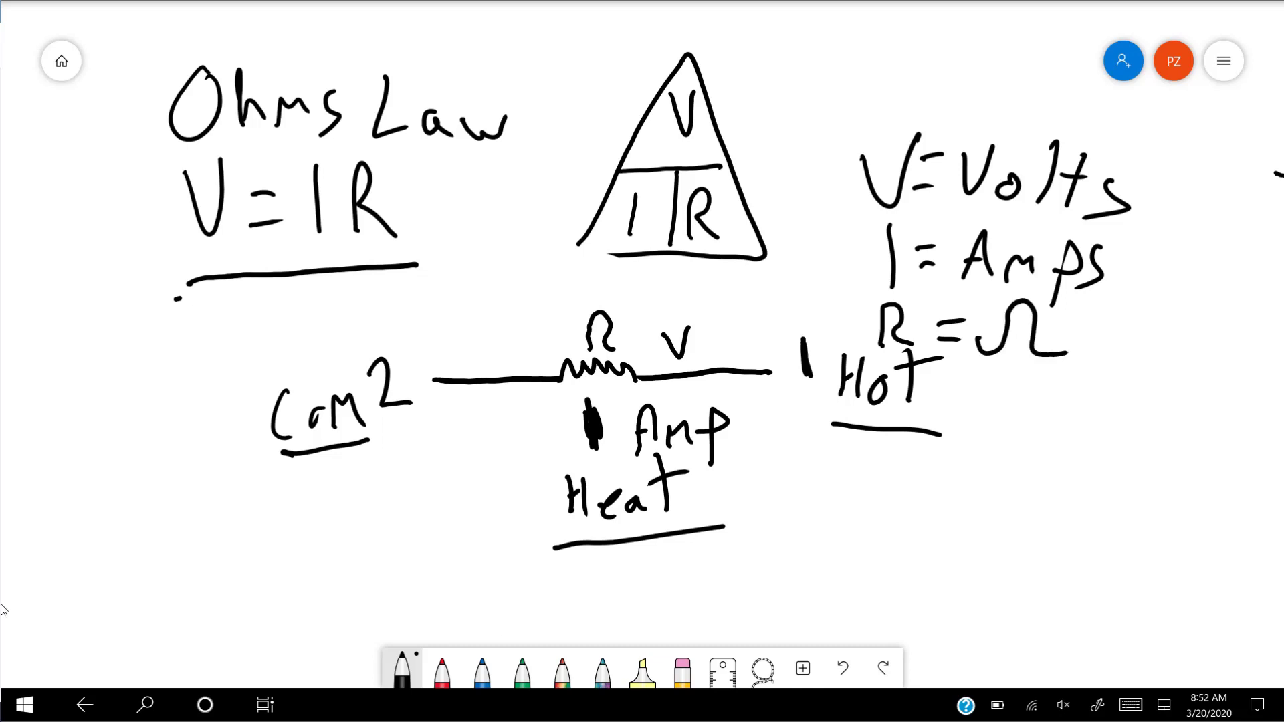
pyautogui.click(682, 669)
pyautogui.moveTo(989, 335)
pyautogui.mouseDown()
pyautogui.moveTo(1061, 347)
pyautogui.moveTo(1020, 316)
pyautogui.moveTo(982, 352)
pyautogui.moveTo(1023, 303)
pyautogui.mouseUp()
pyautogui.click(402, 669)
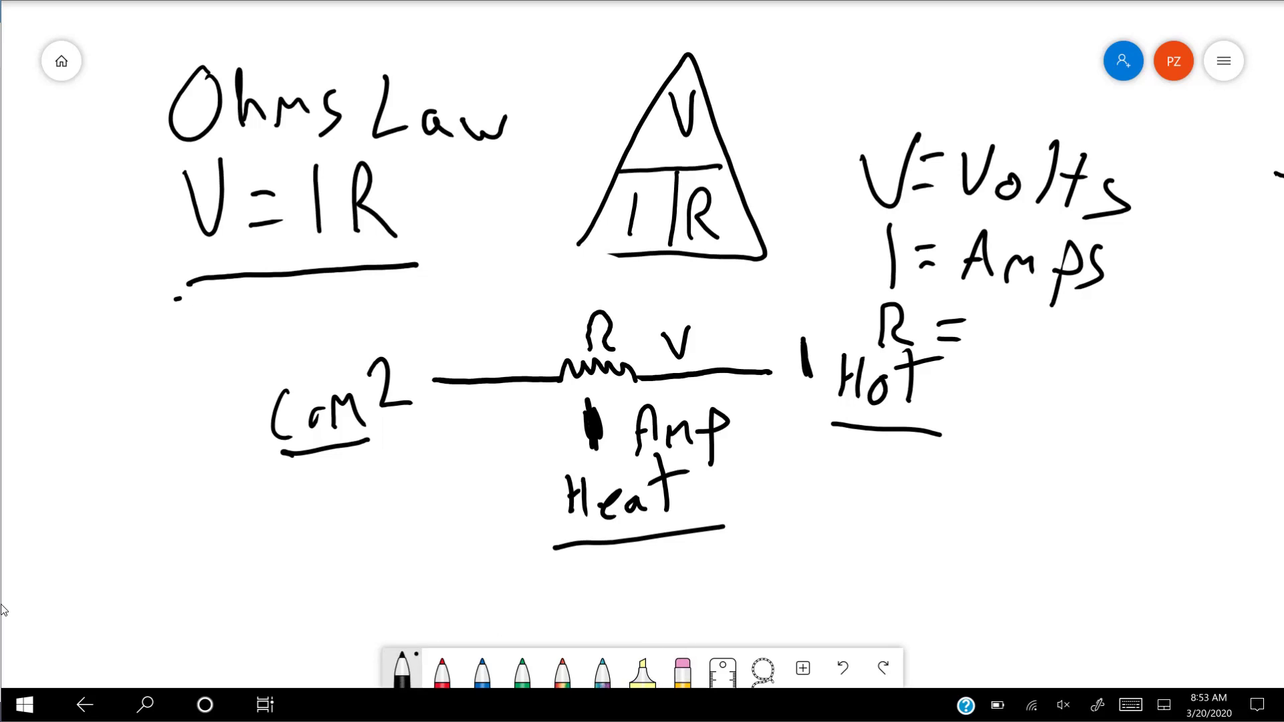
pyautogui.moveTo(990, 316)
pyautogui.mouseDown()
pyautogui.moveTo(1000, 329)
pyautogui.moveTo(992, 311)
pyautogui.mouseUp()
pyautogui.moveTo(1010, 329)
pyautogui.mouseDown()
pyautogui.moveTo(1013, 364)
pyautogui.moveTo(1074, 351)
pyautogui.moveTo(1073, 366)
pyautogui.mouseUp()
pyautogui.moveTo(957, 383); pyautogui.dragTo(1101, 382)
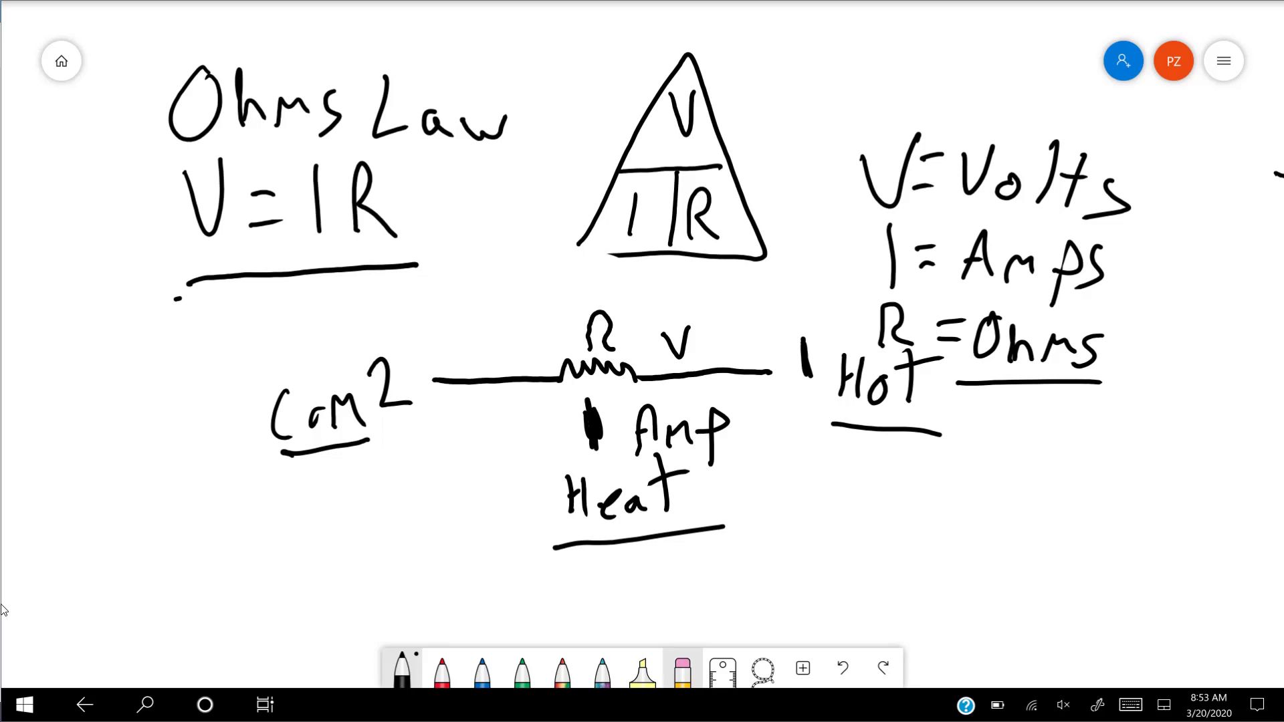
# Erase the Ohm's Law board and draw the RTD controller box with a lead toward the resistor.
pyautogui.click(682, 669)
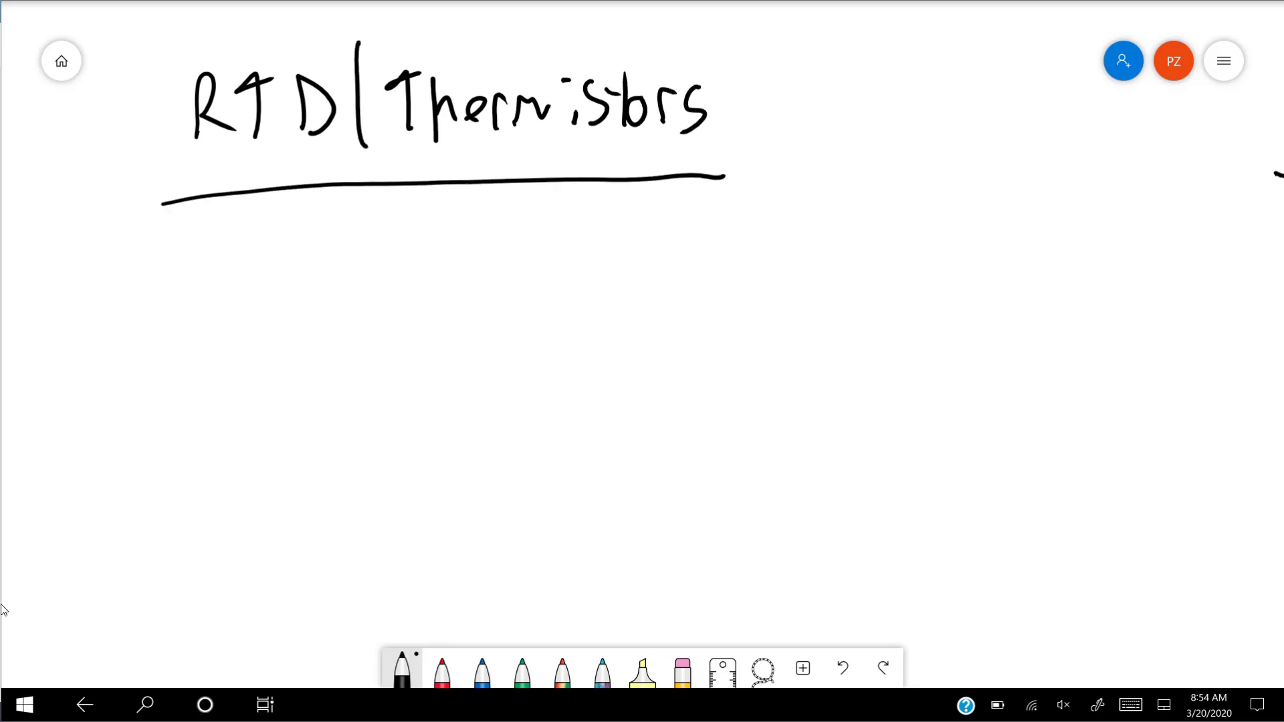
pyautogui.moveTo(309, 282)
pyautogui.mouseDown()
pyautogui.moveTo(324, 491)
pyautogui.moveTo(475, 242)
pyautogui.moveTo(295, 264)
pyautogui.mouseUp()
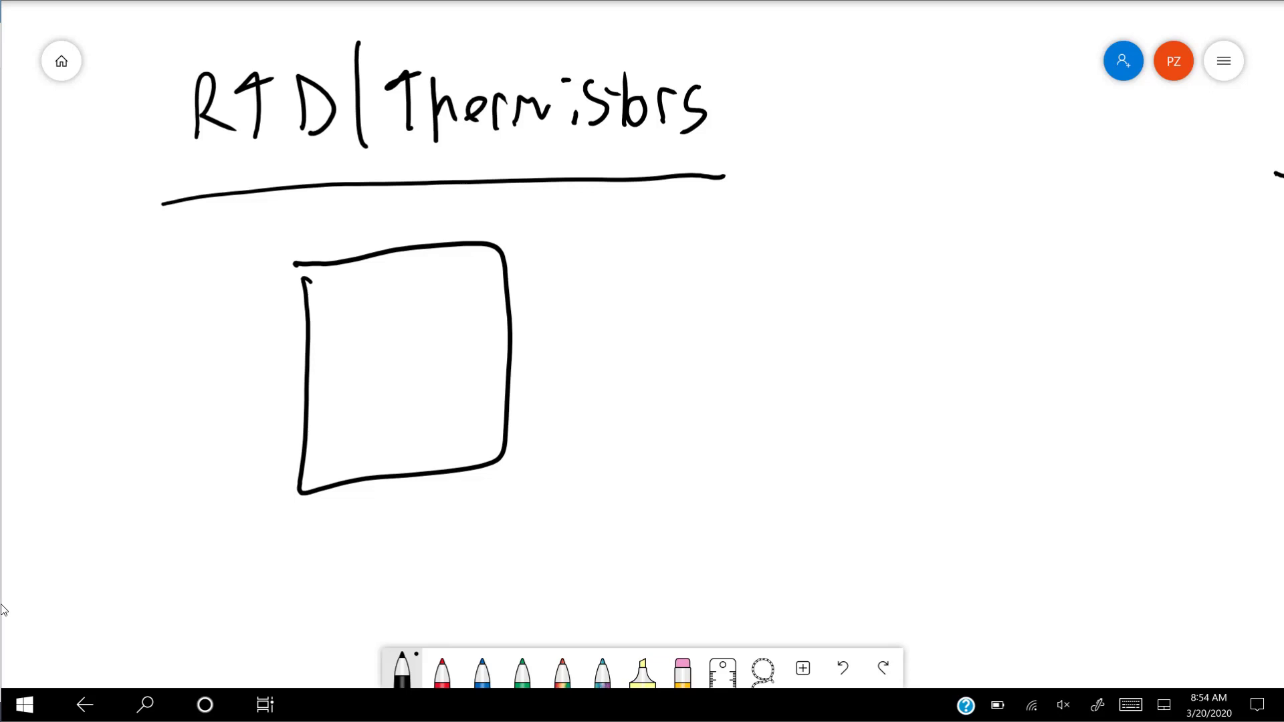
pyautogui.moveTo(505, 271)
pyautogui.mouseDown()
pyautogui.moveTo(720, 256)
pyautogui.moveTo(702, 296)
pyautogui.moveTo(714, 328)
pyautogui.moveTo(489, 335)
pyautogui.mouseUp()
# Write Temp beside the resistor and 5vdc+ above the upper lead.
pyautogui.moveTo(740, 264)
pyautogui.mouseDown()
pyautogui.moveTo(753, 306)
pyautogui.moveTo(829, 294)
pyautogui.moveTo(862, 341)
pyautogui.mouseUp()
pyautogui.moveTo(841, 305); pyautogui.dragTo(857, 307)
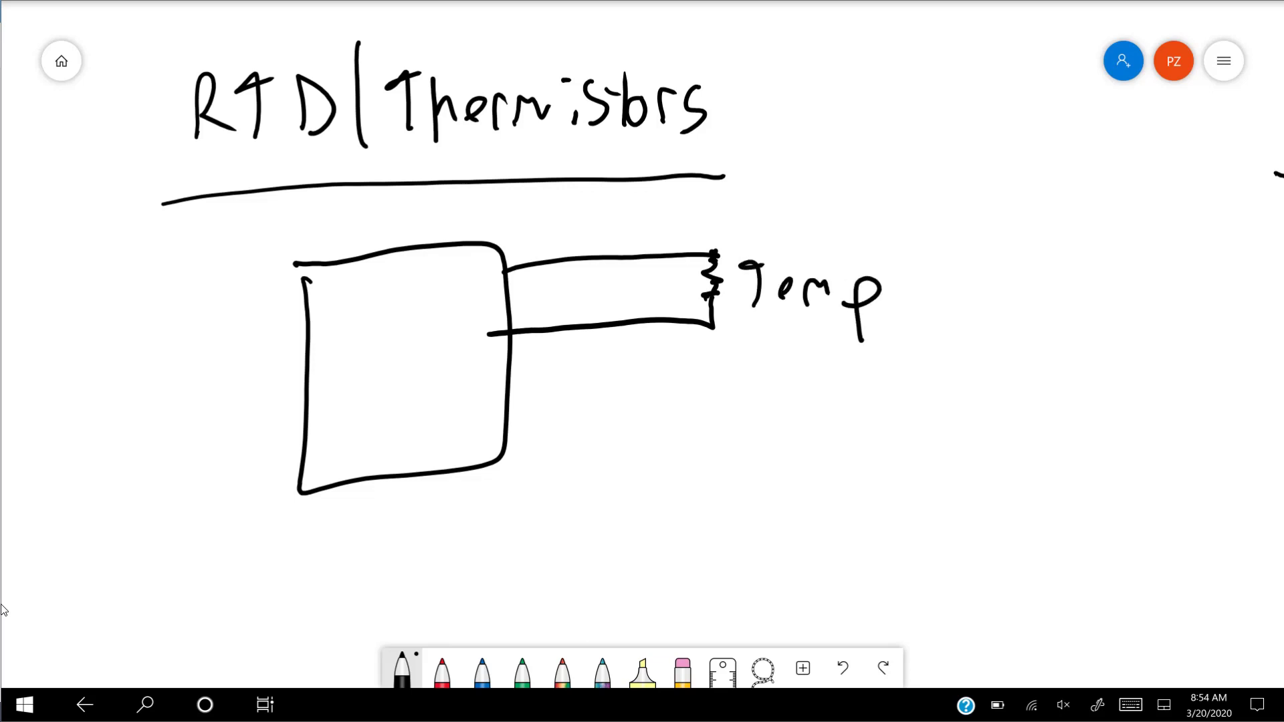
pyautogui.moveTo(606, 216)
pyautogui.mouseDown()
pyautogui.moveTo(587, 252)
pyautogui.moveTo(635, 250)
pyautogui.moveTo(643, 215)
pyautogui.mouseUp()
pyautogui.moveTo(665, 228)
pyautogui.mouseDown()
pyautogui.moveTo(656, 235)
pyautogui.moveTo(669, 248)
pyautogui.mouseUp()
pyautogui.moveTo(686, 225)
pyautogui.mouseDown()
pyautogui.moveTo(684, 246)
pyautogui.moveTo(721, 233)
pyautogui.mouseUp()
pyautogui.moveTo(703, 220); pyautogui.dragTo(709, 254)
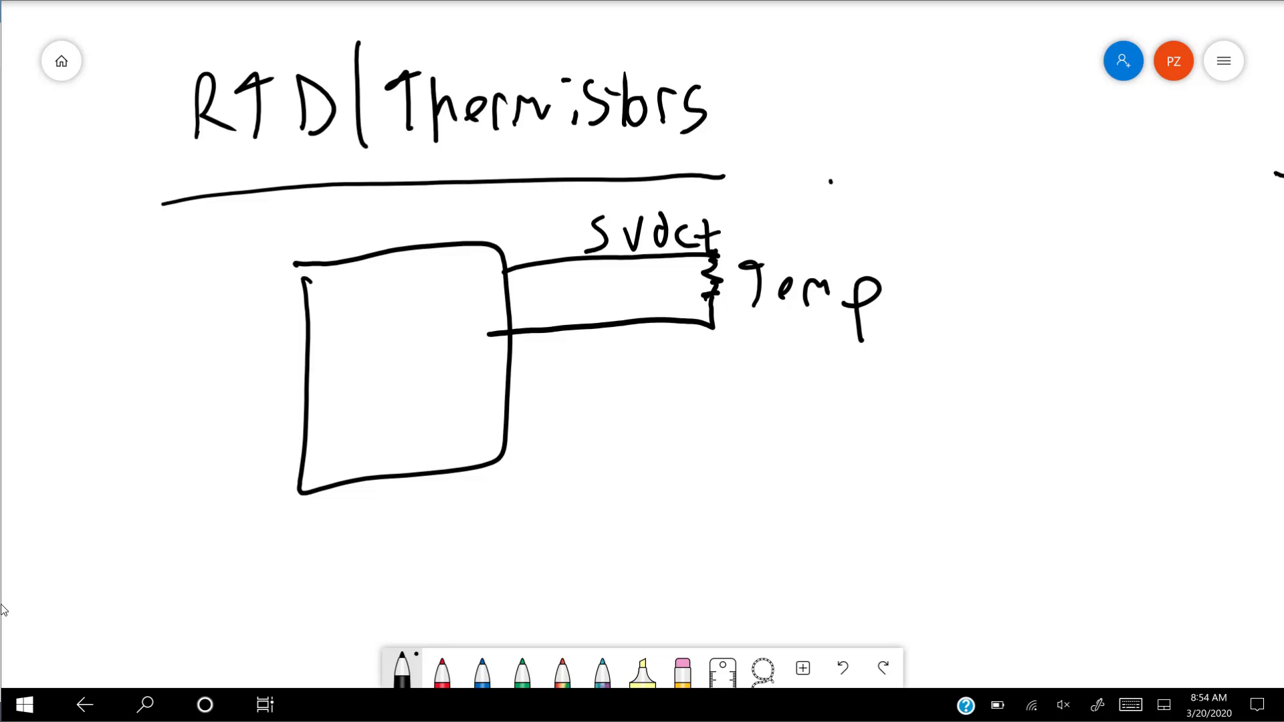
# Write Ohms => F/C at the upper right.
pyautogui.moveTo(819, 175)
pyautogui.mouseDown()
pyautogui.moveTo(859, 216)
pyautogui.moveTo(890, 200)
pyautogui.moveTo(897, 214)
pyautogui.mouseUp()
pyautogui.moveTo(931, 191)
pyautogui.mouseDown()
pyautogui.moveTo(903, 218)
pyautogui.moveTo(967, 195)
pyautogui.mouseUp()
pyautogui.moveTo(940, 218); pyautogui.dragTo(968, 213)
pyautogui.moveTo(976, 186)
pyautogui.mouseDown()
pyautogui.moveTo(992, 189)
pyautogui.moveTo(973, 228)
pyautogui.moveTo(1037, 172)
pyautogui.moveTo(1023, 197)
pyautogui.moveTo(1080, 230)
pyautogui.mouseUp()
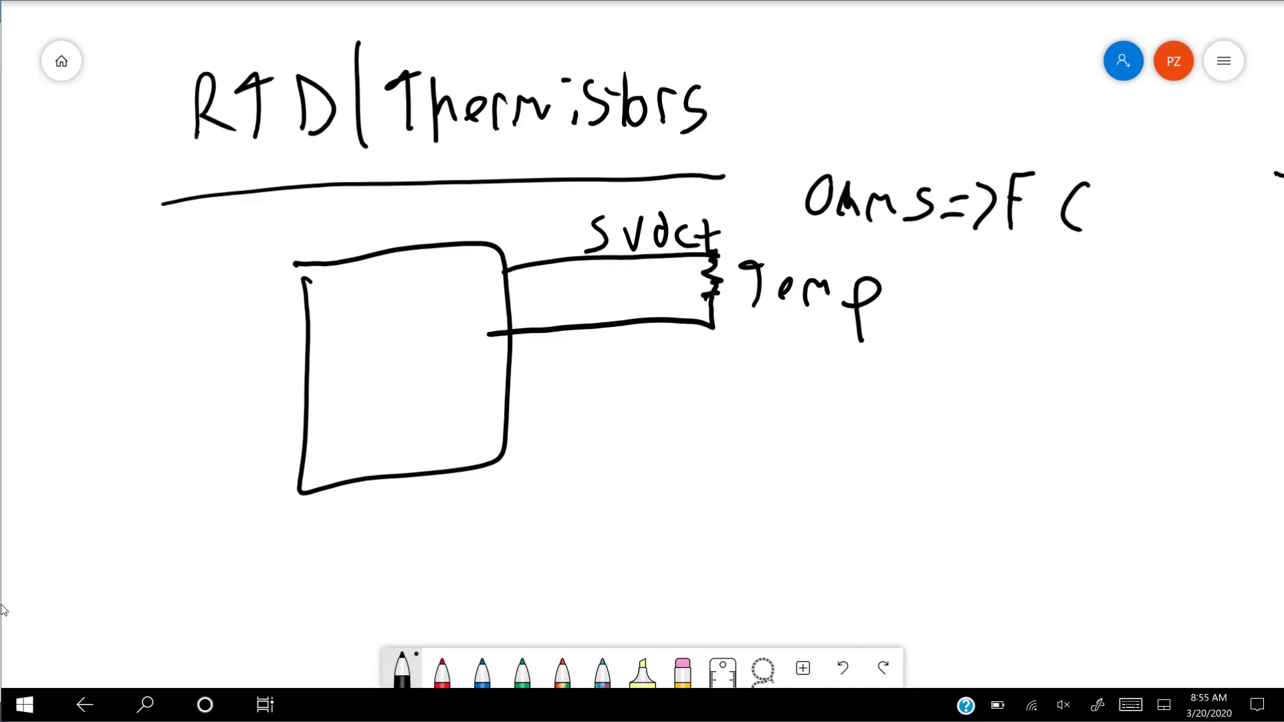
pyautogui.moveTo(1070, 161); pyautogui.dragTo(1031, 256)
# Draw a second lead pair from the box with an underlined label beside it.
pyautogui.moveTo(509, 385)
pyautogui.mouseDown()
pyautogui.moveTo(702, 352)
pyautogui.moveTo(704, 403)
pyautogui.moveTo(512, 430)
pyautogui.mouseUp()
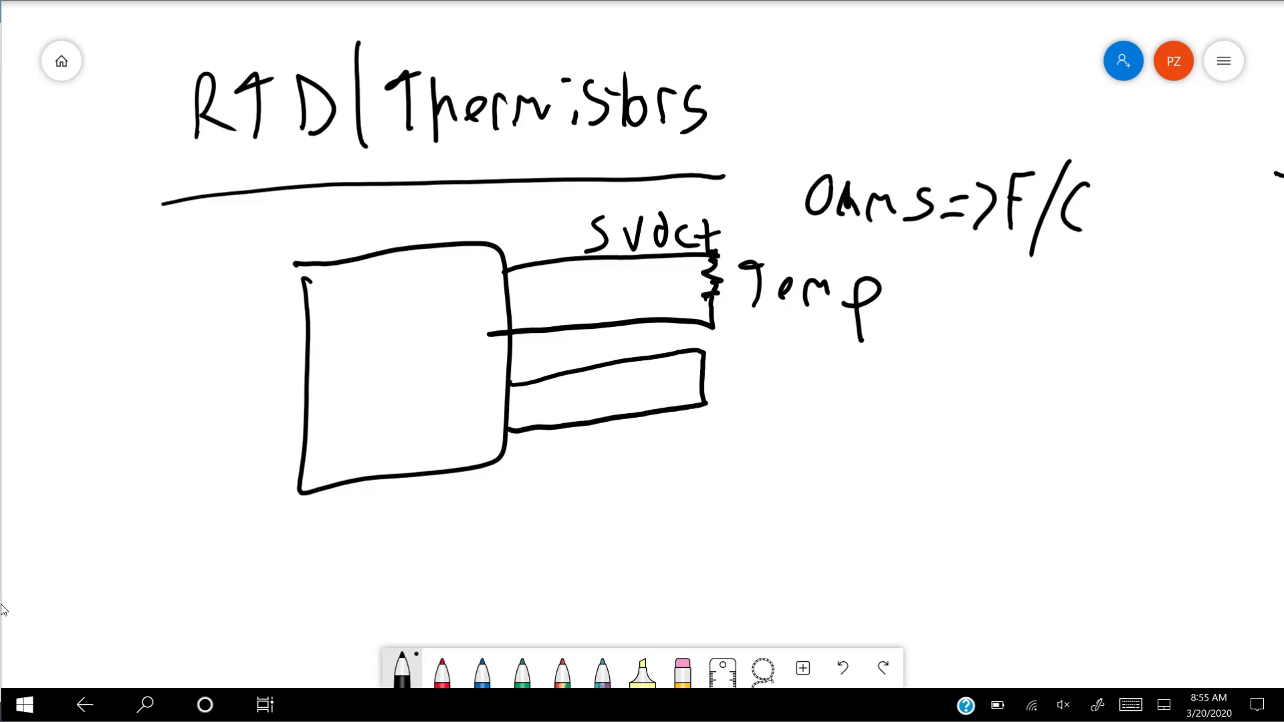
pyautogui.moveTo(754, 357)
pyautogui.mouseDown()
pyautogui.moveTo(767, 392)
pyautogui.moveTo(805, 398)
pyautogui.mouseUp()
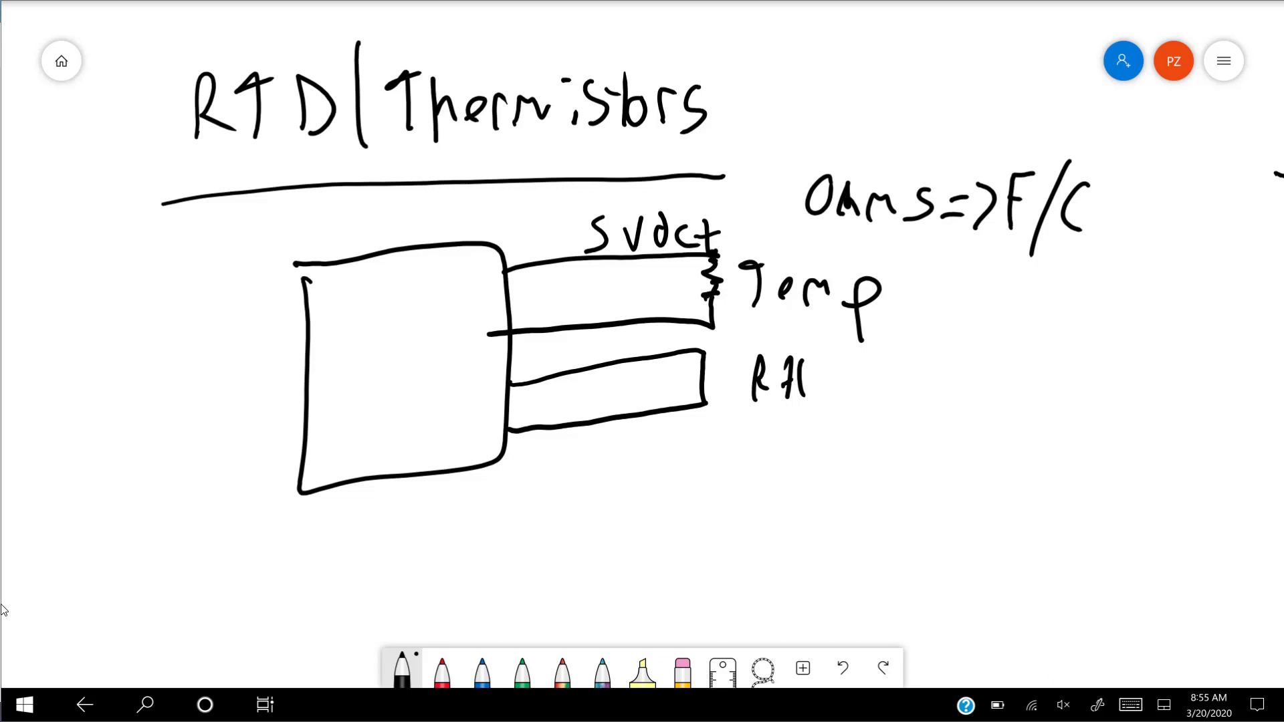
pyautogui.moveTo(734, 410); pyautogui.dragTo(832, 402)
# Draw a small lettered box right of the label and a narrow block at the lower lead's end.
pyautogui.moveTo(901, 406)
pyautogui.mouseDown()
pyautogui.moveTo(896, 462)
pyautogui.moveTo(947, 473)
pyautogui.moveTo(985, 396)
pyautogui.mouseUp()
pyautogui.moveTo(915, 456)
pyautogui.mouseDown()
pyautogui.moveTo(928, 429)
pyautogui.moveTo(929, 457)
pyautogui.mouseUp()
pyautogui.moveTo(931, 430)
pyautogui.mouseDown()
pyautogui.moveTo(951, 421)
pyautogui.moveTo(947, 455)
pyautogui.moveTo(960, 423)
pyautogui.moveTo(963, 457)
pyautogui.moveTo(975, 431)
pyautogui.moveTo(900, 372)
pyautogui.moveTo(839, 378)
pyautogui.mouseUp()
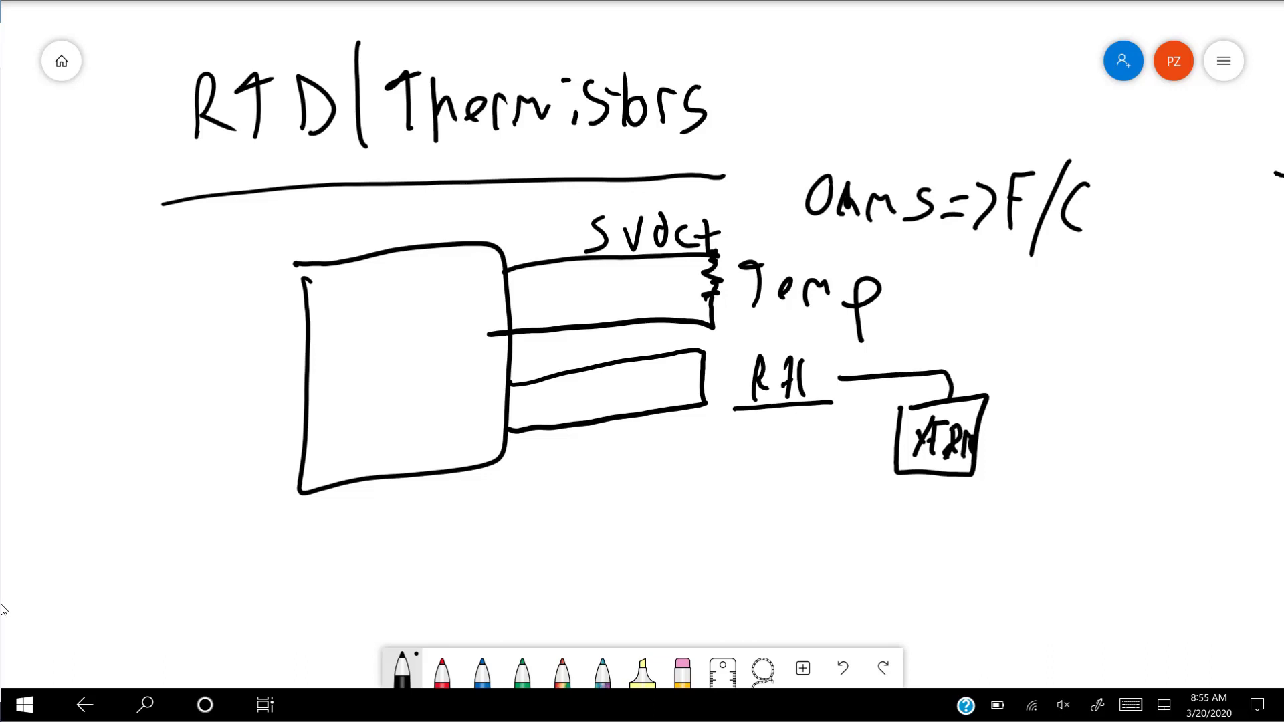
pyautogui.moveTo(704, 347)
pyautogui.mouseDown()
pyautogui.moveTo(707, 417)
pyautogui.moveTo(743, 426)
pyautogui.moveTo(749, 342)
pyautogui.moveTo(701, 336)
pyautogui.mouseUp()
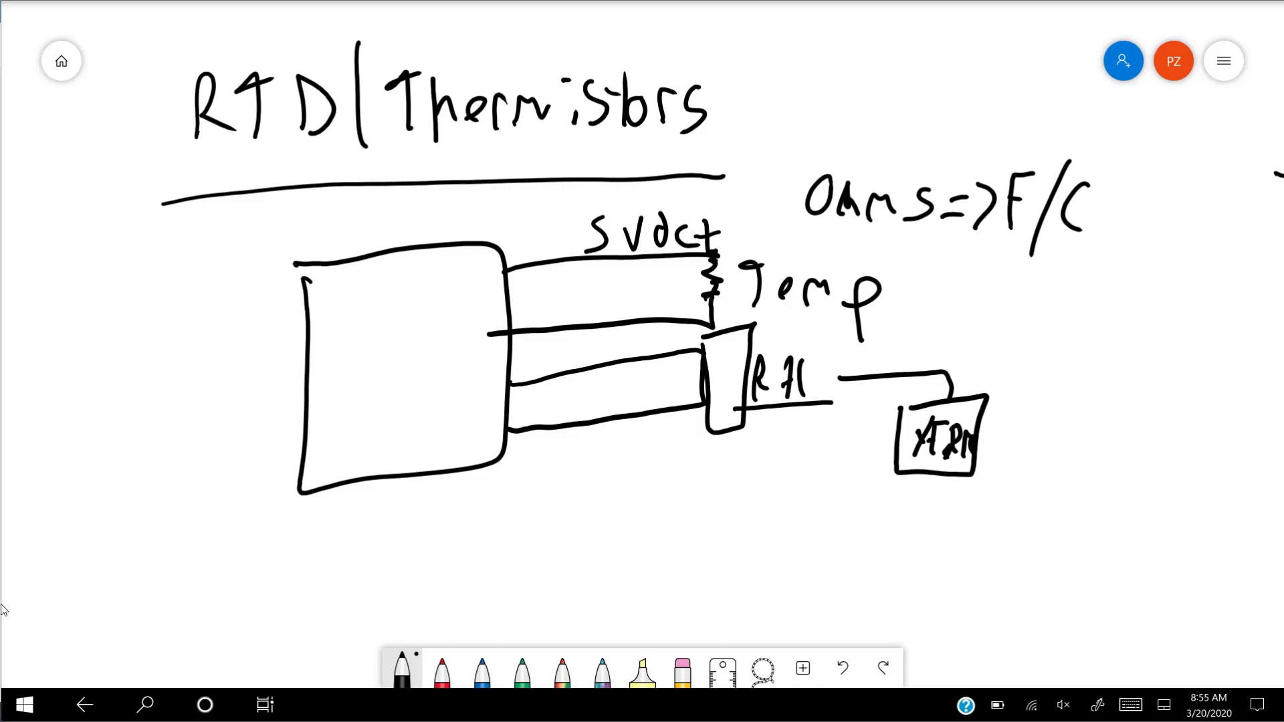
# Write VDC between the lower leads and MA beneath, then wire the small box and lower lead to the block.
pyautogui.moveTo(558, 386)
pyautogui.mouseDown()
pyautogui.moveTo(583, 379)
pyautogui.moveTo(594, 408)
pyautogui.mouseUp()
pyautogui.moveTo(594, 375)
pyautogui.mouseDown()
pyautogui.moveTo(621, 392)
pyautogui.moveTo(599, 411)
pyautogui.mouseUp()
pyautogui.moveTo(647, 376)
pyautogui.mouseDown()
pyautogui.moveTo(628, 389)
pyautogui.moveTo(652, 398)
pyautogui.mouseUp()
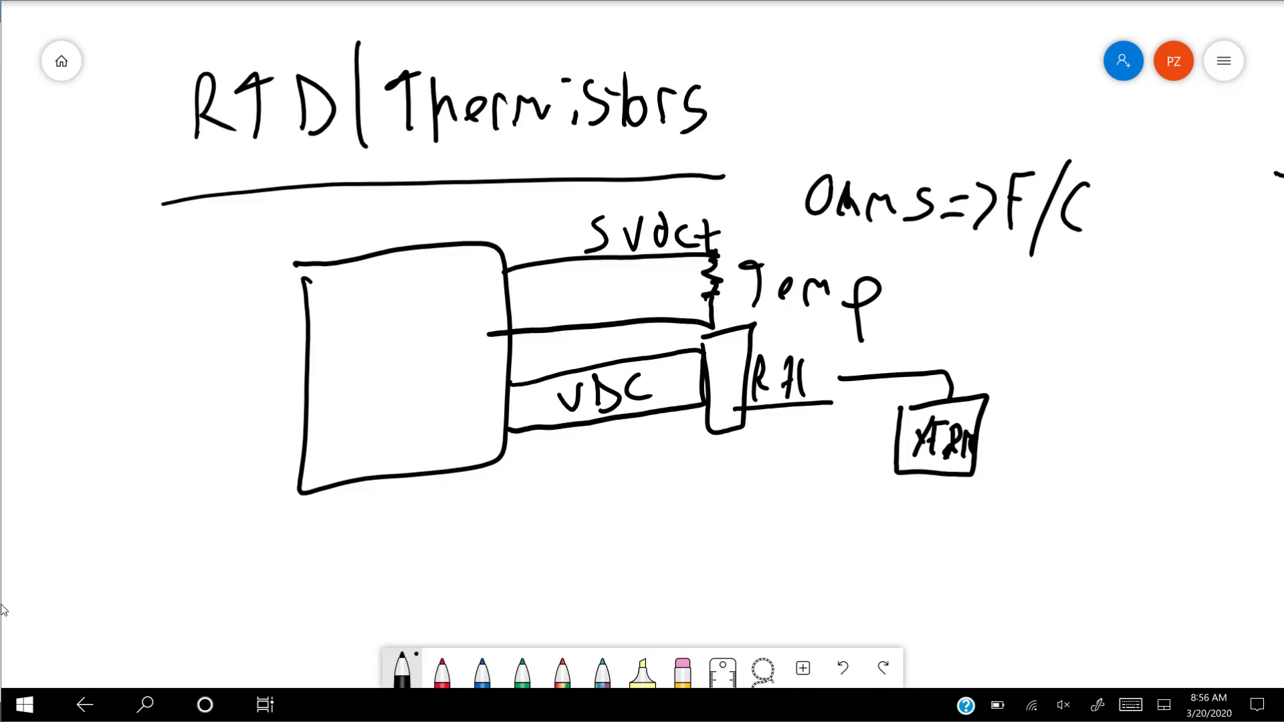
pyautogui.moveTo(579, 466)
pyautogui.mouseDown()
pyautogui.moveTo(578, 507)
pyautogui.moveTo(595, 470)
pyautogui.moveTo(613, 491)
pyautogui.moveTo(630, 434)
pyautogui.moveTo(647, 483)
pyautogui.mouseUp()
pyautogui.moveTo(917, 405); pyautogui.dragTo(777, 402)
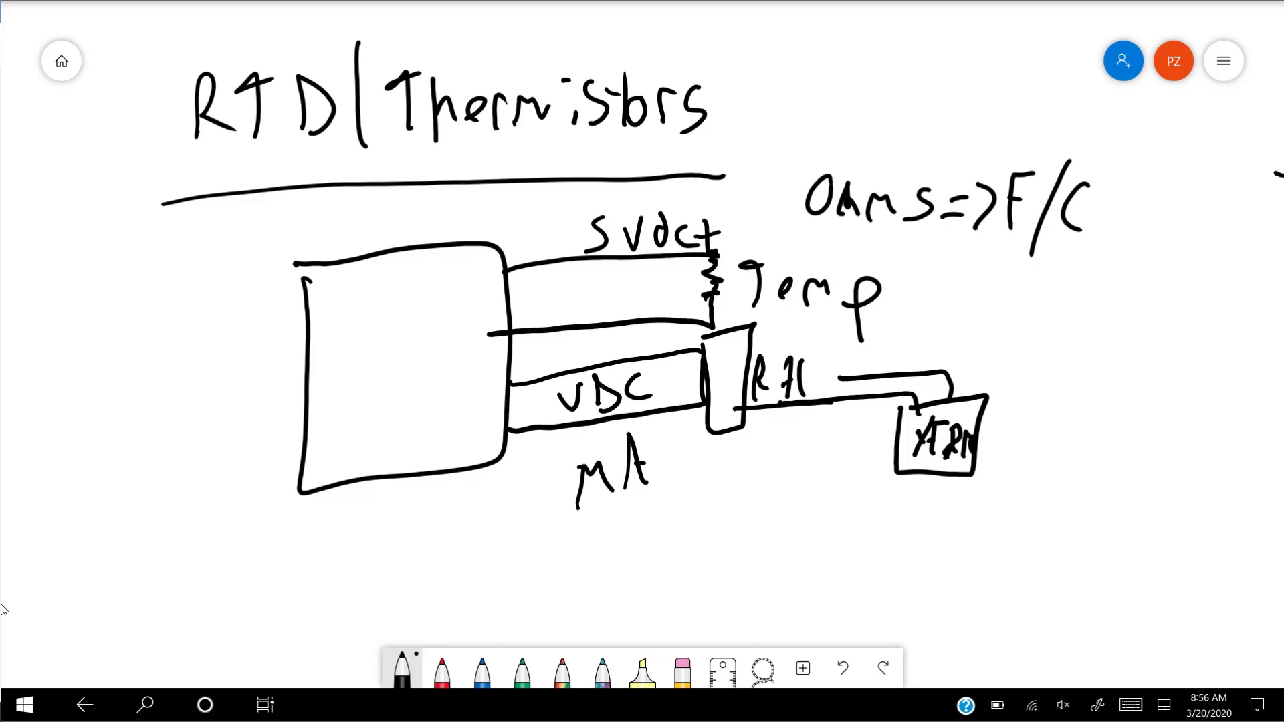
pyautogui.moveTo(505, 455); pyautogui.dragTo(707, 414)
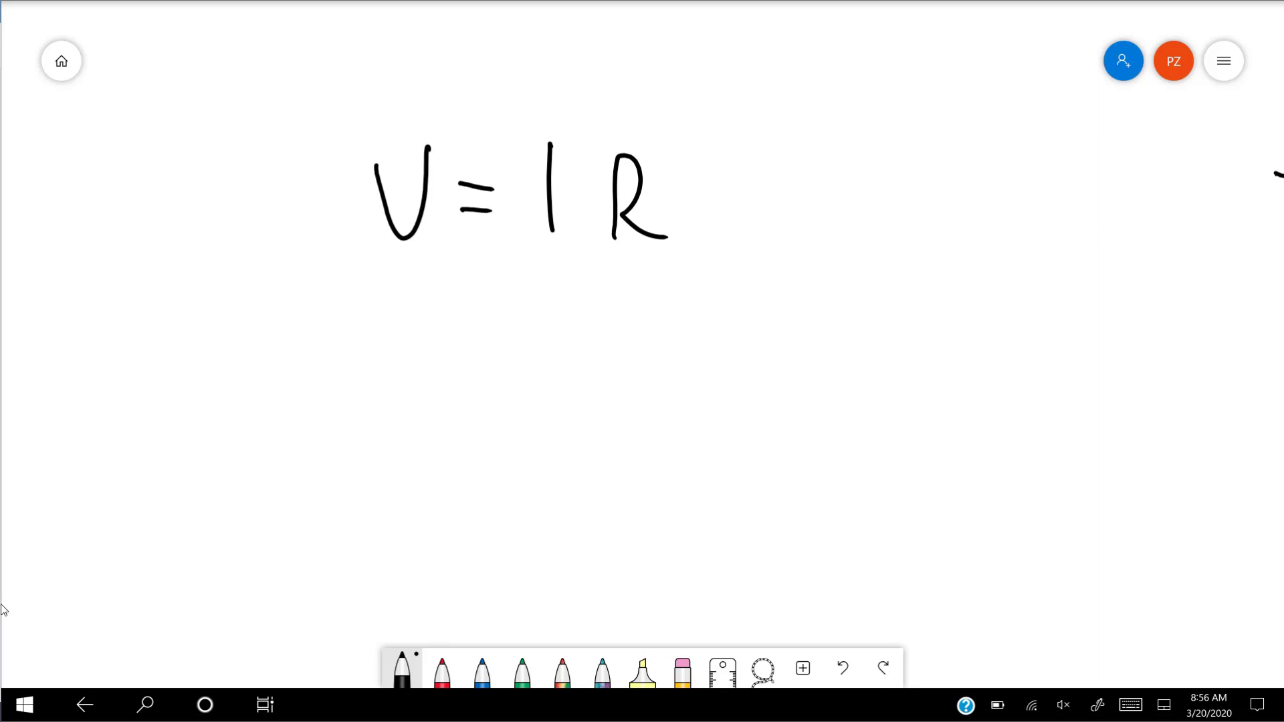
# Underline the V = I R formula and sketch a square box beneath it.
pyautogui.moveTo(373, 281); pyautogui.dragTo(677, 282)
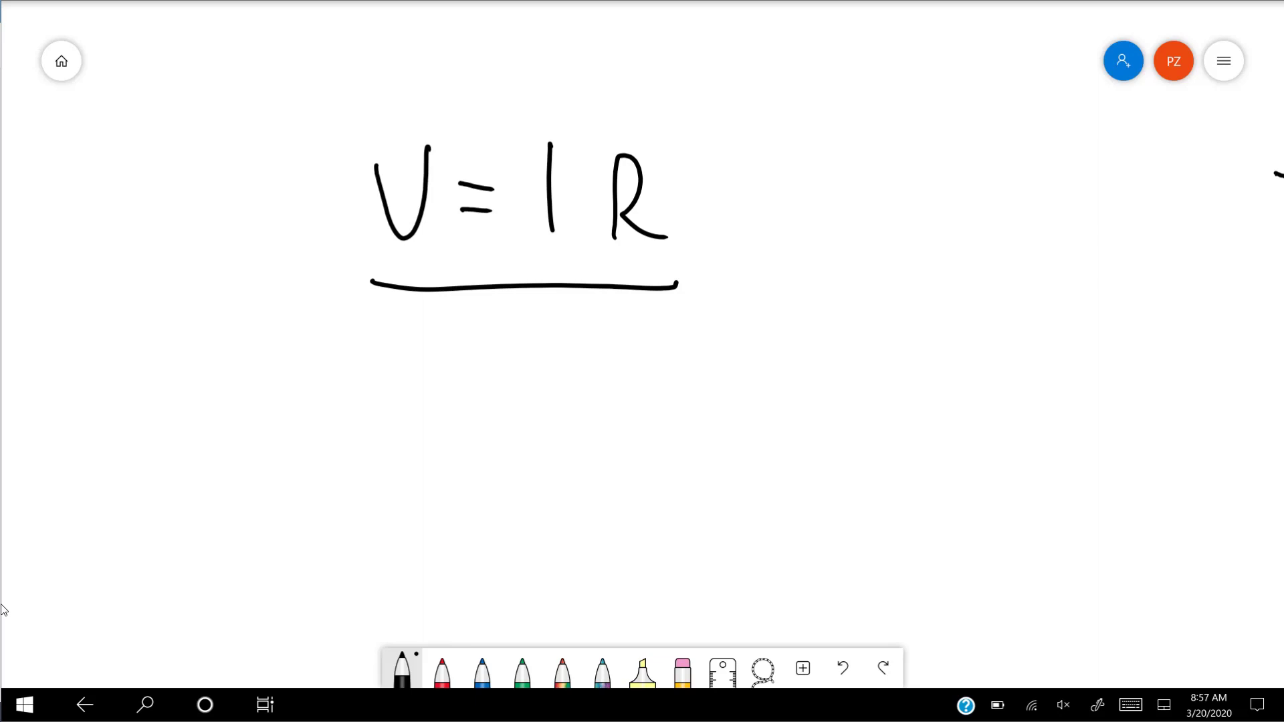
pyautogui.moveTo(518, 353)
pyautogui.mouseDown()
pyautogui.moveTo(625, 561)
pyautogui.moveTo(692, 333)
pyautogui.moveTo(503, 365)
pyautogui.mouseUp()
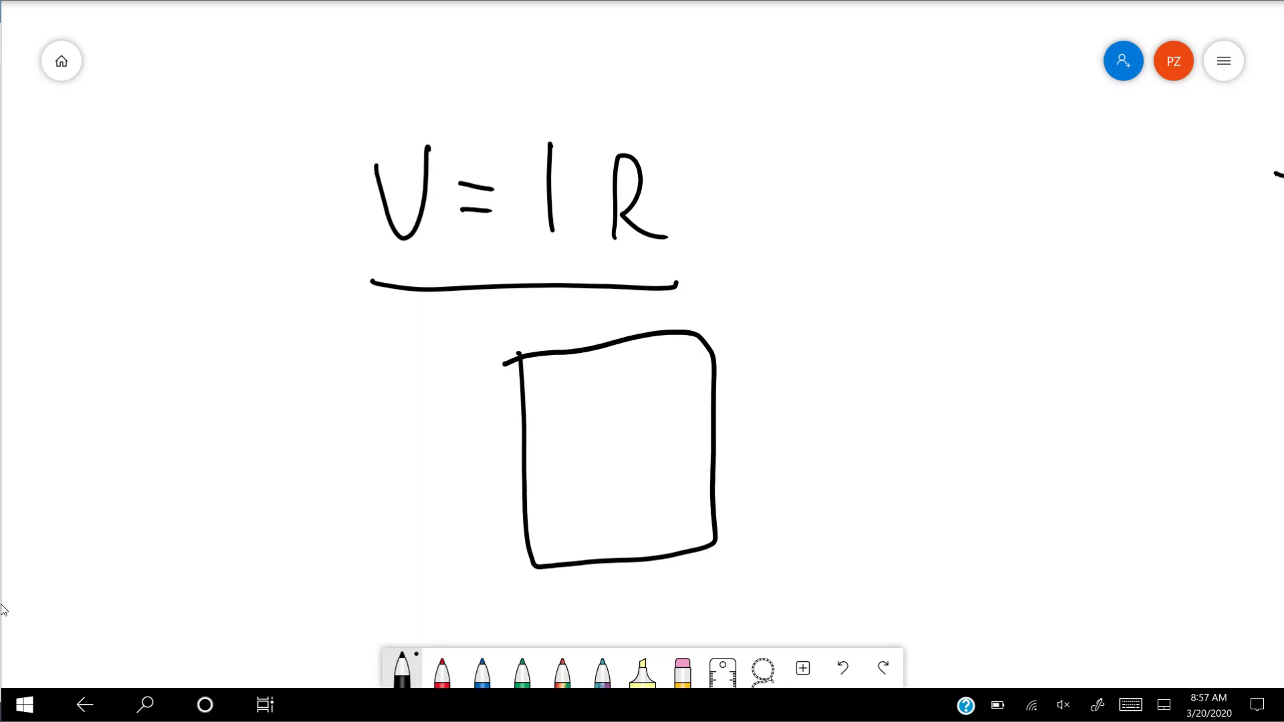
# Draw two leads from the box to a small sensor block and label the upper lead 5VDC+.
pyautogui.moveTo(715, 355); pyautogui.dragTo(853, 328)
pyautogui.moveTo(710, 397); pyautogui.dragTo(835, 375)
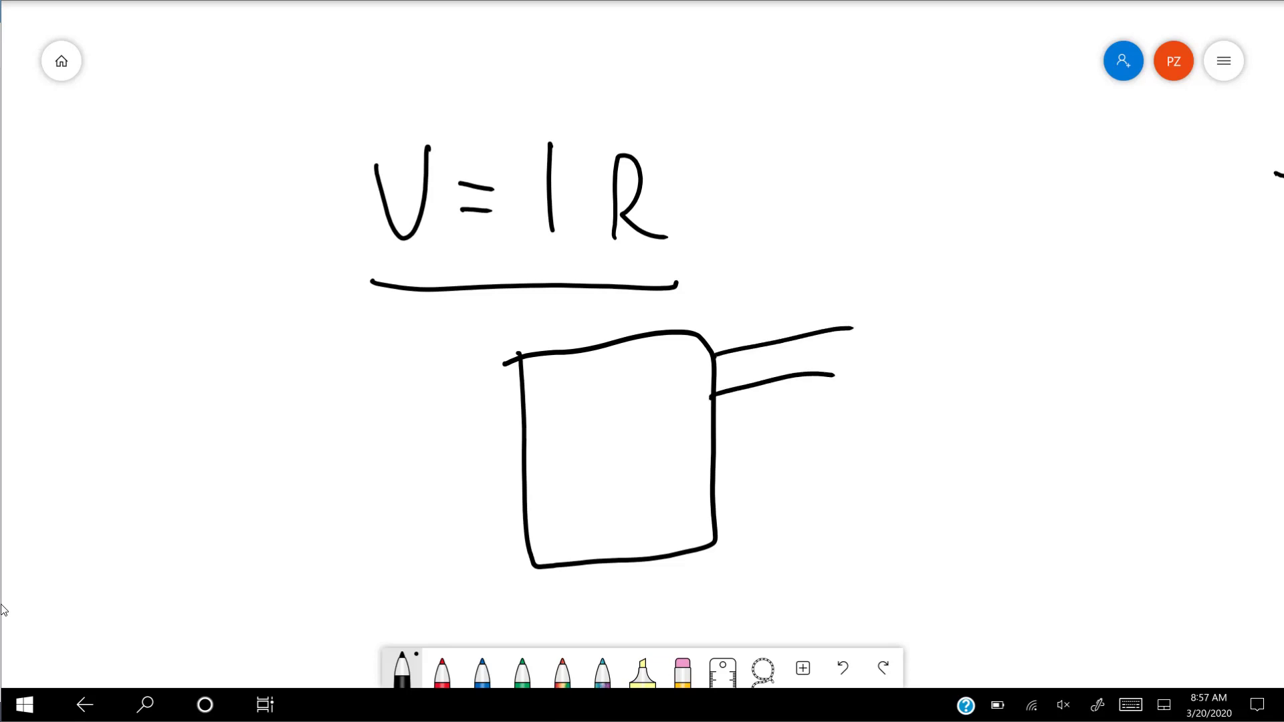
pyautogui.moveTo(740, 304)
pyautogui.mouseDown()
pyautogui.moveTo(719, 339)
pyautogui.moveTo(759, 333)
pyautogui.moveTo(764, 320)
pyautogui.moveTo(787, 335)
pyautogui.mouseUp()
pyautogui.moveTo(808, 307)
pyautogui.mouseDown()
pyautogui.moveTo(821, 301)
pyautogui.moveTo(810, 324)
pyautogui.mouseUp()
pyautogui.moveTo(830, 311); pyautogui.dragTo(851, 306)
pyautogui.moveTo(846, 294)
pyautogui.mouseDown()
pyautogui.moveTo(845, 325)
pyautogui.moveTo(856, 305)
pyautogui.mouseUp()
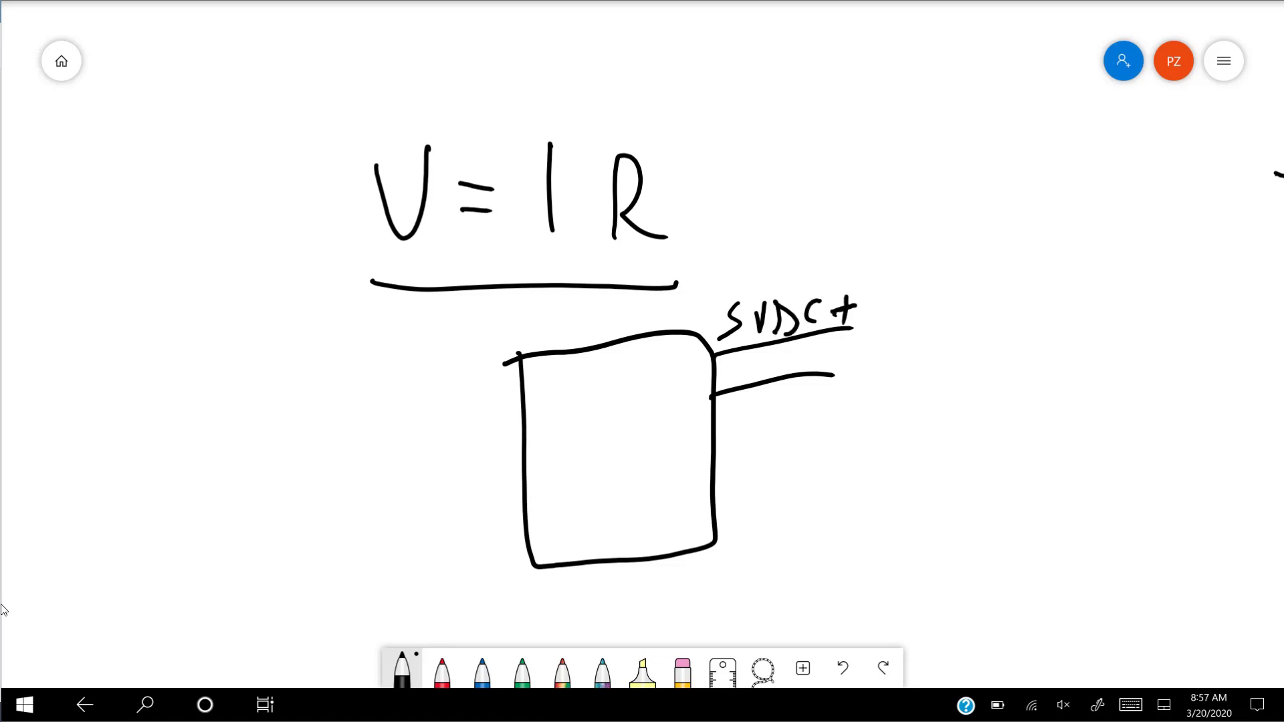
pyautogui.moveTo(858, 323)
pyautogui.mouseDown()
pyautogui.moveTo(868, 394)
pyautogui.moveTo(940, 404)
pyautogui.moveTo(869, 395)
pyautogui.moveTo(859, 373)
pyautogui.mouseUp()
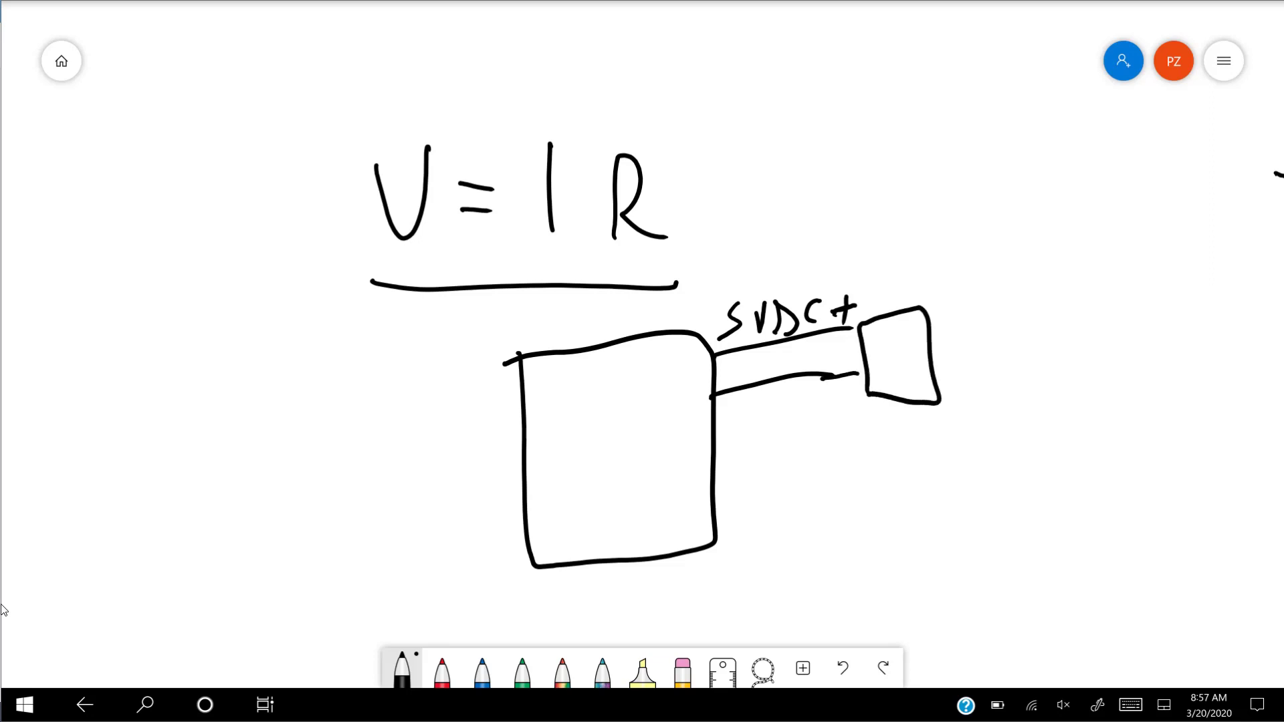
# Add a third lead labelled VDC, write mA below it, and draw a fourth lead.
pyautogui.moveTo(715, 459); pyautogui.dragTo(859, 427)
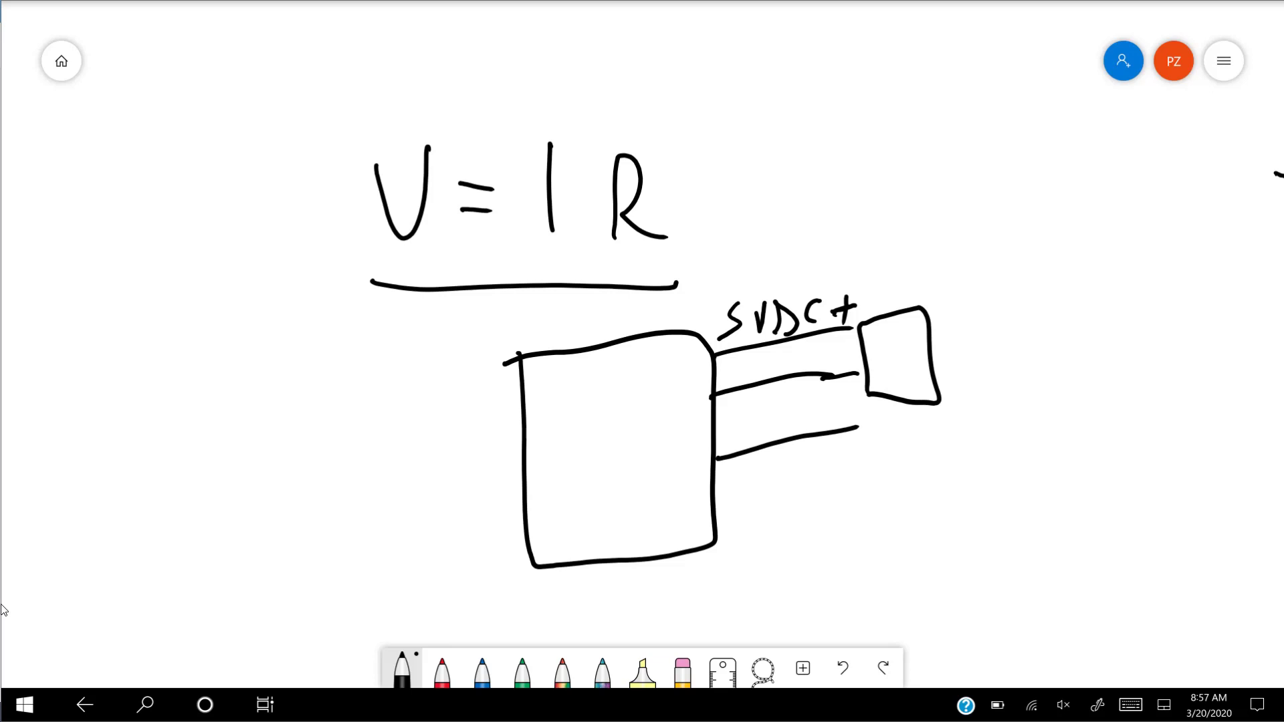
pyautogui.moveTo(753, 457)
pyautogui.mouseDown()
pyautogui.moveTo(763, 480)
pyautogui.moveTo(774, 453)
pyautogui.mouseUp()
pyautogui.moveTo(790, 461); pyautogui.dragTo(791, 488)
pyautogui.moveTo(851, 450); pyautogui.dragTo(853, 472)
pyautogui.moveTo(769, 523)
pyautogui.mouseDown()
pyautogui.moveTo(774, 552)
pyautogui.moveTo(823, 539)
pyautogui.moveTo(829, 523)
pyautogui.mouseUp()
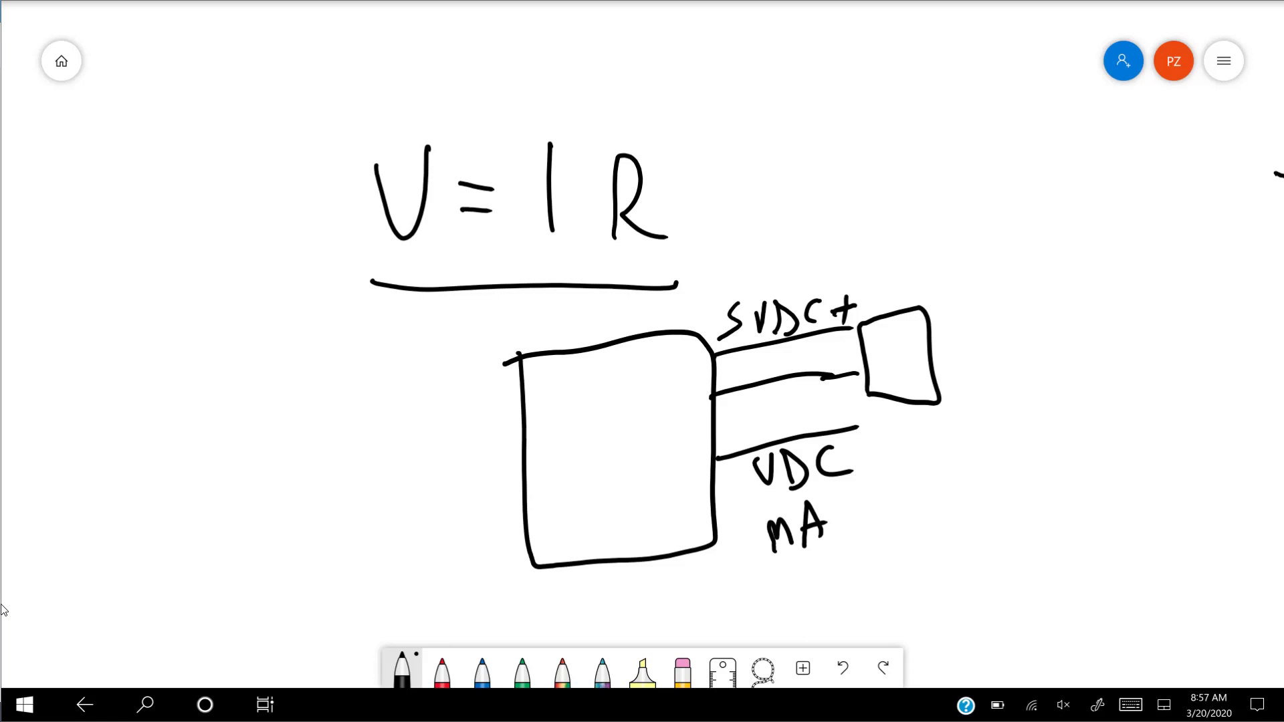
pyautogui.moveTo(716, 510); pyautogui.dragTo(877, 483)
# Write CONT inside the big box to mark it as the controller.
pyautogui.moveTo(584, 411); pyautogui.dragTo(564, 461)
pyautogui.moveTo(614, 423); pyautogui.dragTo(615, 428)
pyautogui.moveTo(632, 444)
pyautogui.mouseDown()
pyautogui.moveTo(657, 410)
pyautogui.moveTo(667, 435)
pyautogui.mouseUp()
pyautogui.moveTo(677, 405); pyautogui.dragTo(680, 443)
pyautogui.moveTo(659, 401); pyautogui.dragTo(700, 391)
pyautogui.moveTo(630, 457)
pyautogui.mouseDown()
pyautogui.moveTo(669, 439)
pyautogui.moveTo(664, 394)
pyautogui.mouseUp()
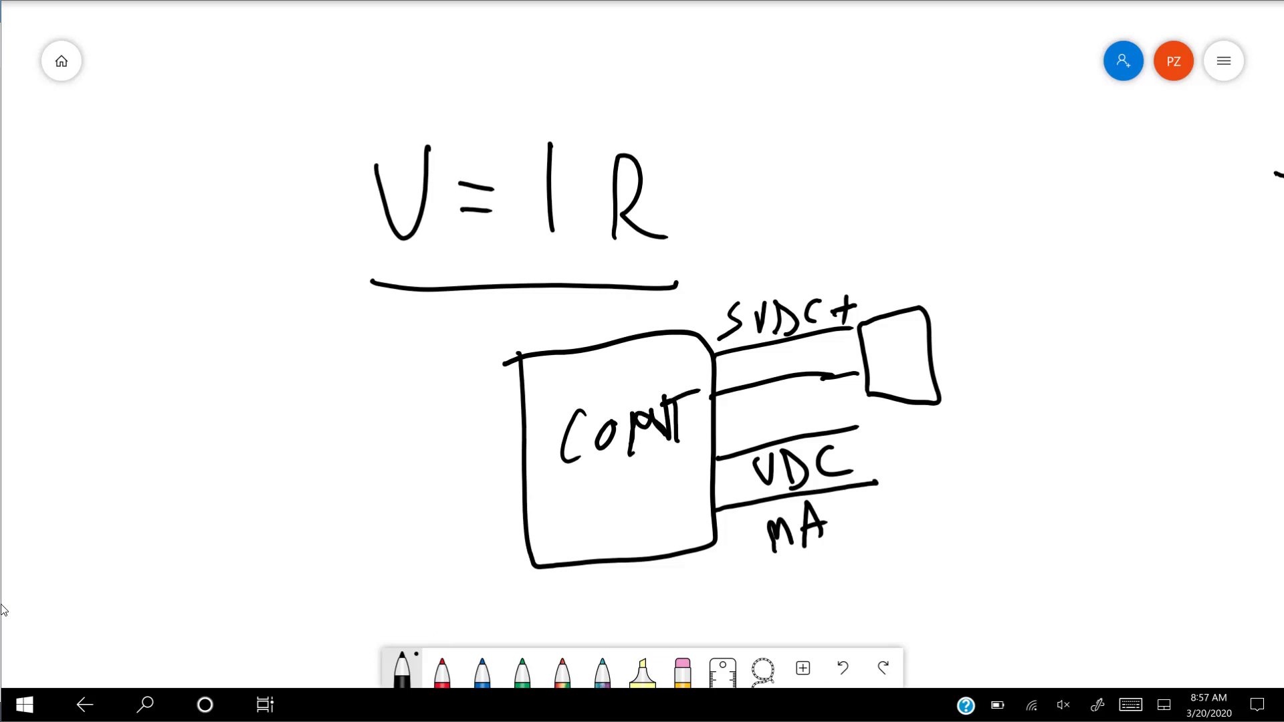